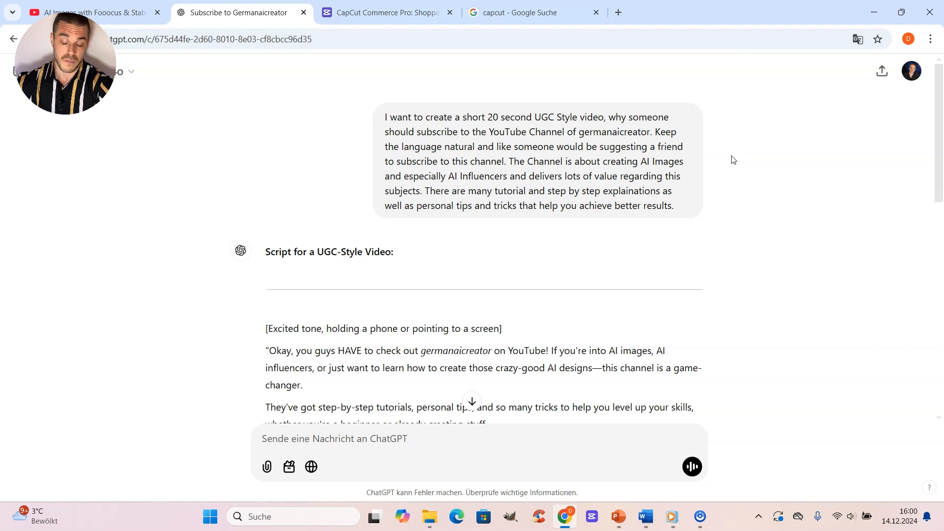
Read through both UGC-style video scripts in the ChatGPT conversation, down to the alternative script.
{"action": "scroll", "coordinate": [752, 185], "scroll_direction": "down", "scroll_amount": 2}
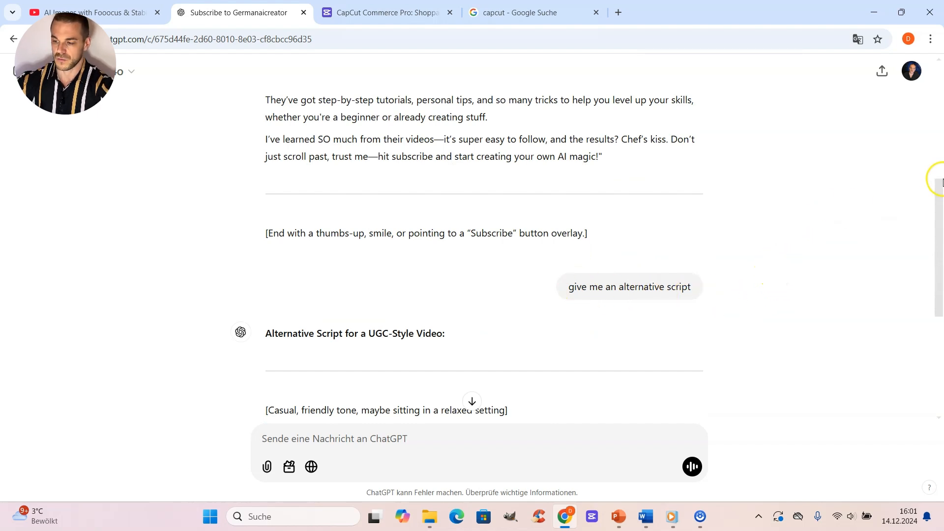
{"action": "left_click_drag", "start_coordinate": [940, 185], "coordinate": [941, 269]}
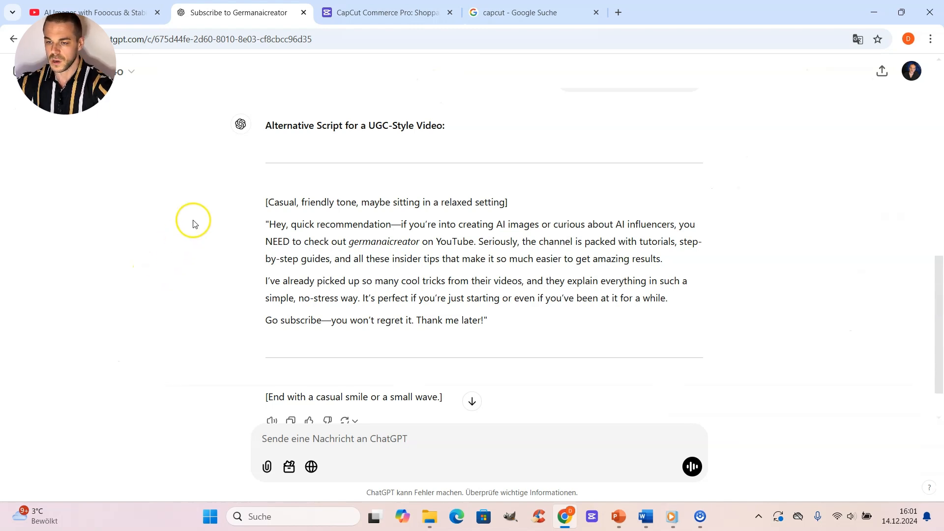
Switch to CapCut Commerce Pro and open the Avatars tool for creating an avatar video.
{"action": "left_click", "coordinate": [332, 8]}
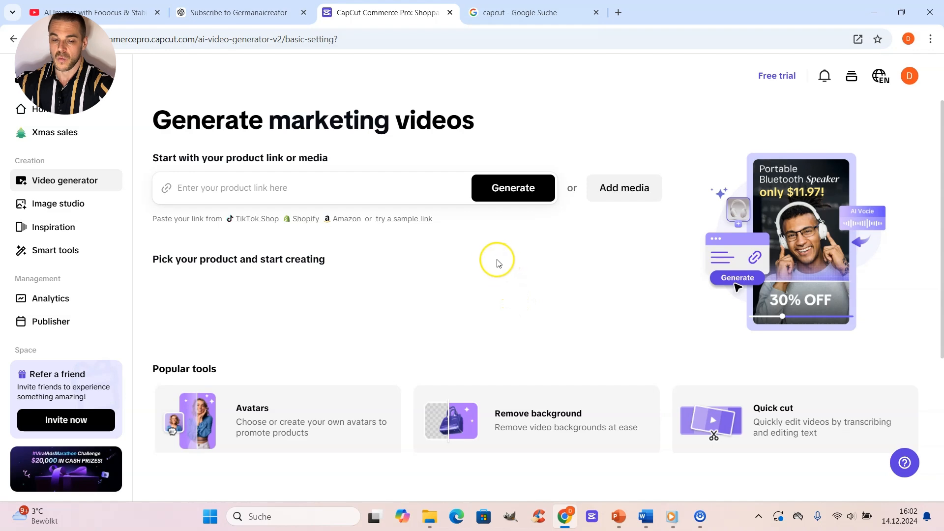
{"action": "left_click", "coordinate": [315, 419]}
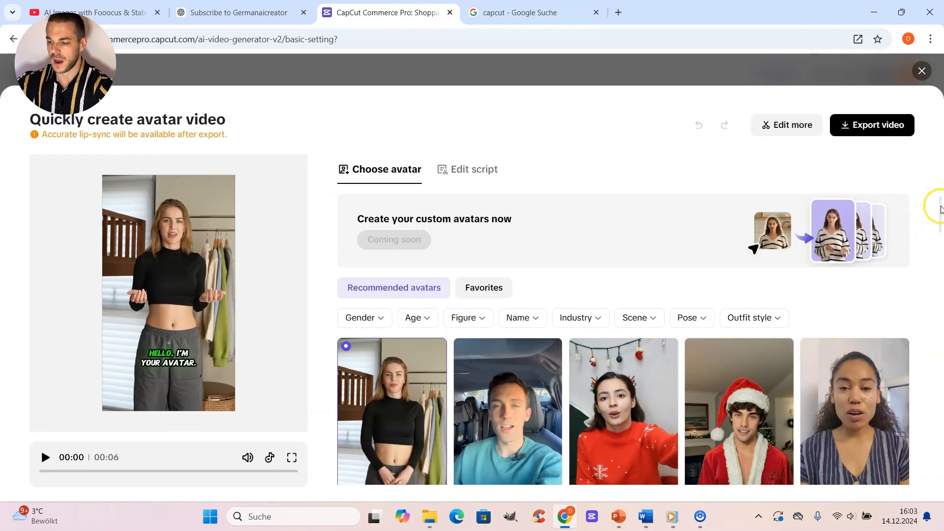
Browse the recommended avatars to see which characters and settings are available.
{"action": "scroll", "coordinate": [934, 212], "scroll_direction": "down", "scroll_amount": 2}
{"action": "scroll", "coordinate": [941, 224], "scroll_direction": "down", "scroll_amount": 3}
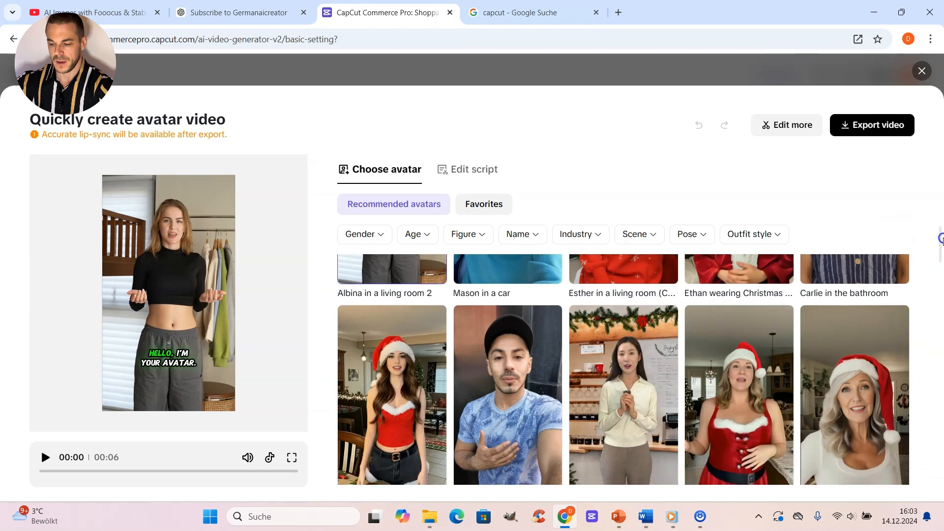
{"action": "scroll", "coordinate": [942, 242], "scroll_direction": "down", "scroll_amount": 3}
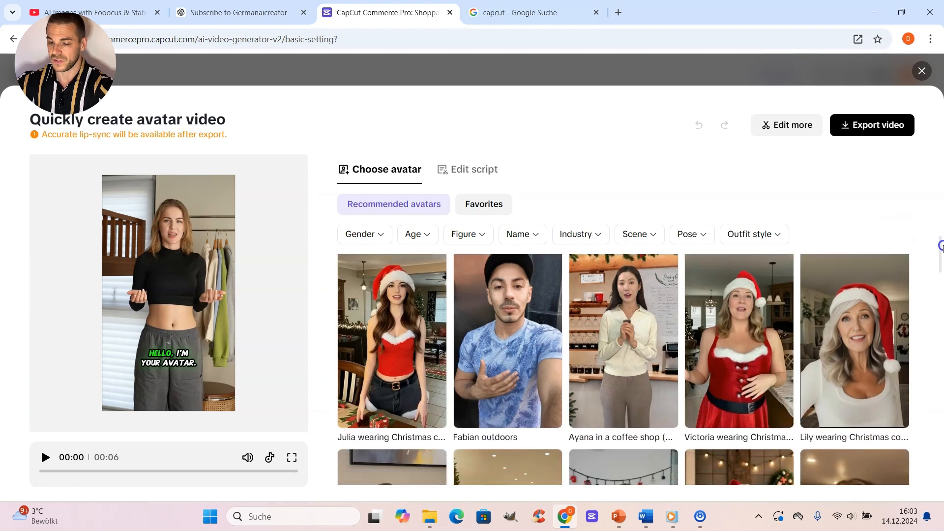
{"action": "scroll", "coordinate": [725, 431], "scroll_direction": "up", "scroll_amount": 1}
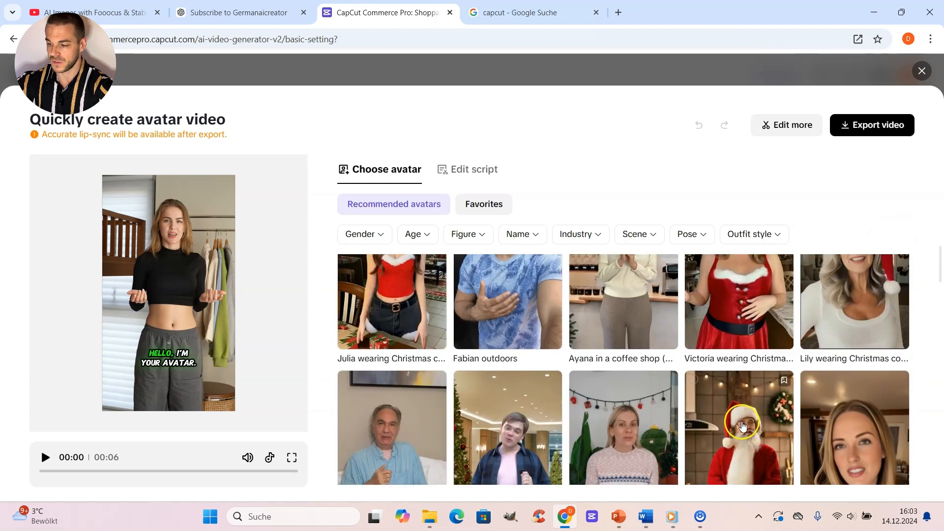
{"action": "scroll", "coordinate": [657, 387], "scroll_direction": "down", "scroll_amount": 1}
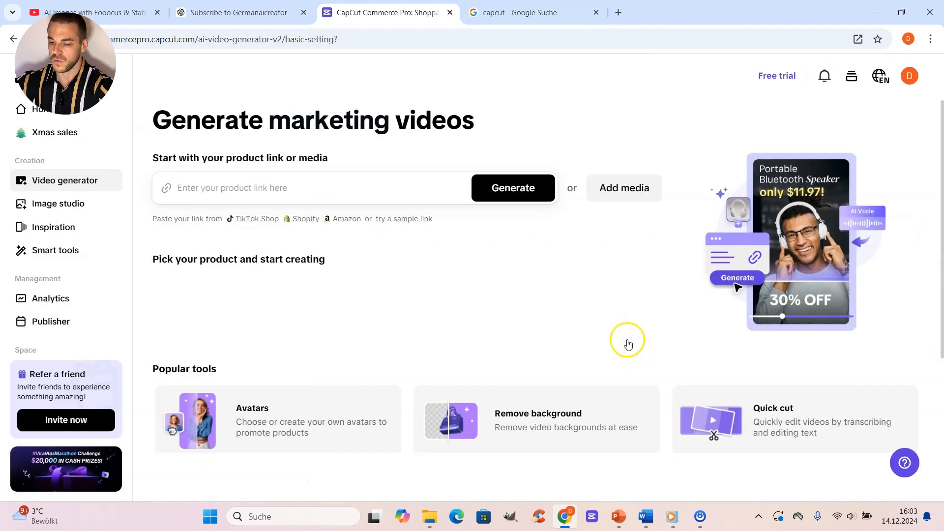
{"action": "scroll", "coordinate": [628, 340], "scroll_direction": "down", "scroll_amount": 2}
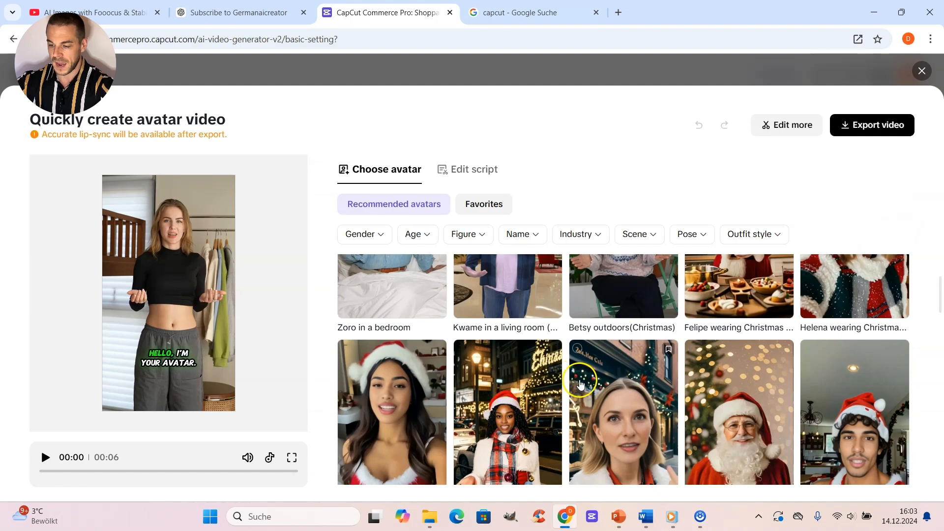
{"action": "scroll", "coordinate": [580, 381], "scroll_direction": "down", "scroll_amount": 3}
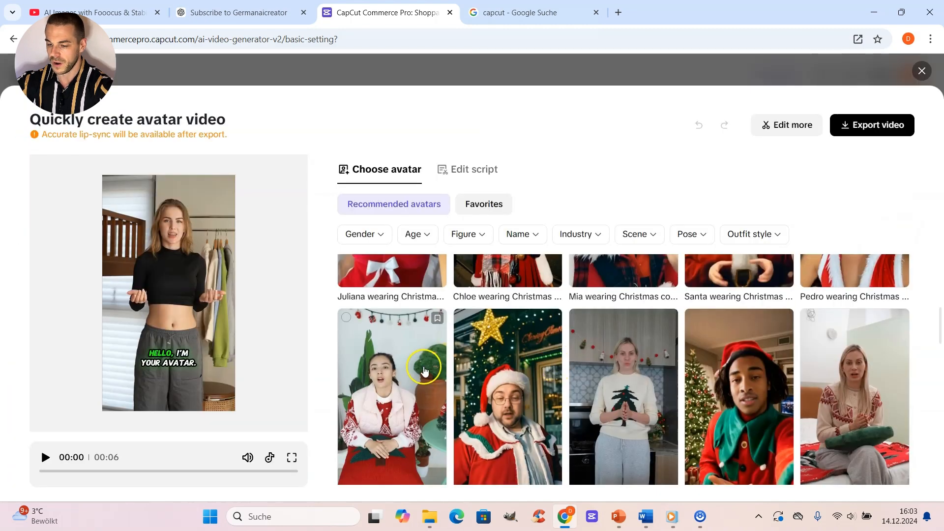
{"action": "scroll", "coordinate": [551, 364], "scroll_direction": "up", "scroll_amount": 3}
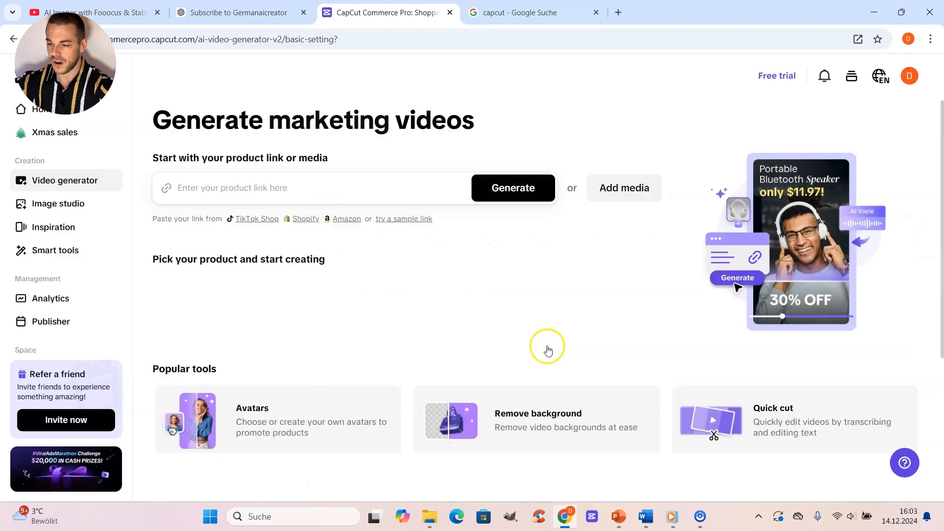
{"action": "scroll", "coordinate": [544, 348], "scroll_direction": "up", "scroll_amount": 3}
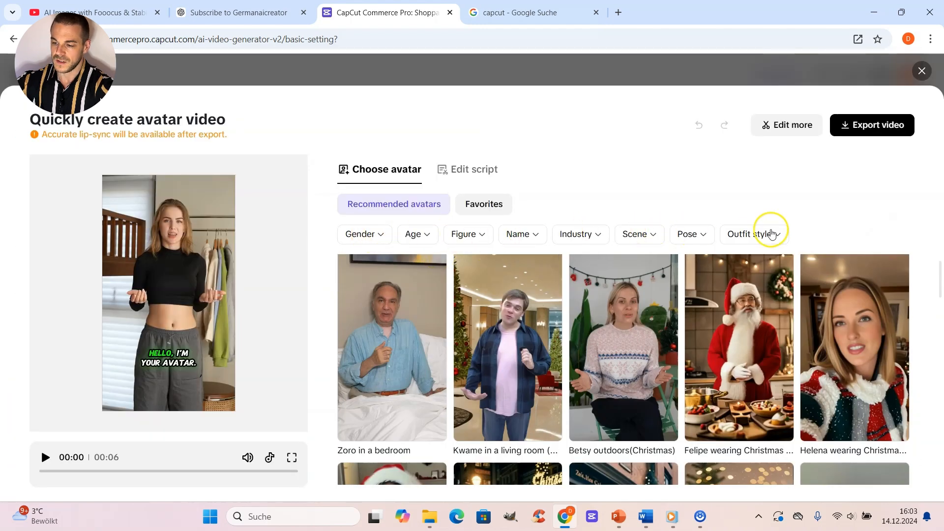
Examine the avatar filter options for gender, age, figure, name, industry, scene, pose and outfit style.
{"action": "left_click", "coordinate": [382, 238]}
{"action": "left_click", "coordinate": [383, 237]}
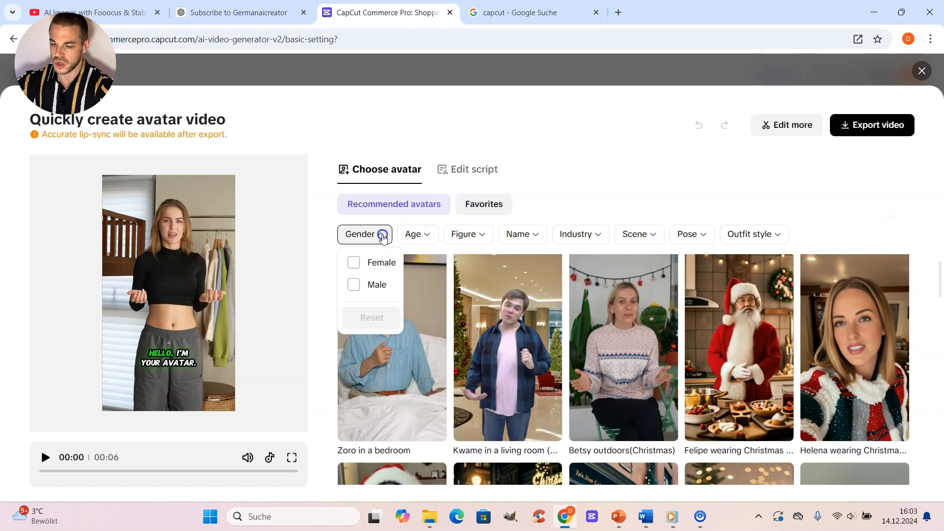
{"action": "left_click", "coordinate": [430, 237]}
{"action": "left_click", "coordinate": [431, 237]}
{"action": "left_click", "coordinate": [481, 235]}
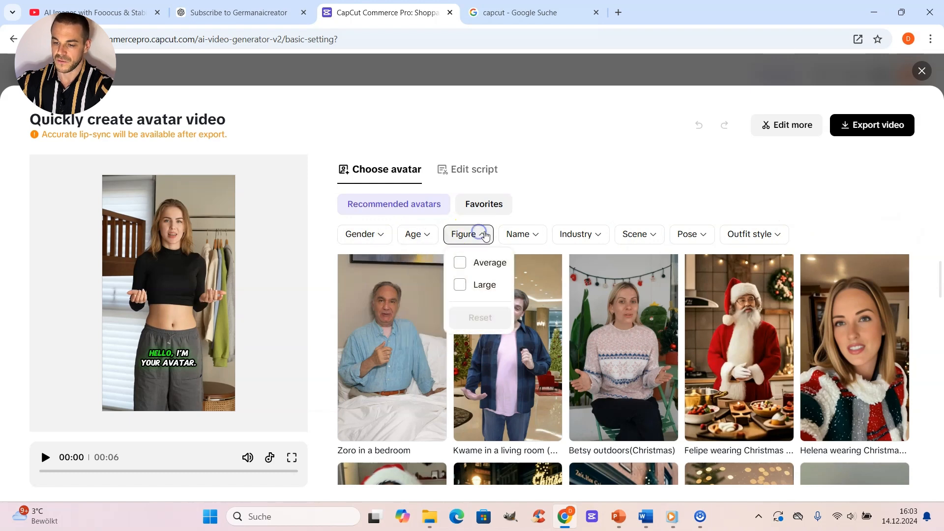
{"action": "left_click", "coordinate": [485, 232]}
{"action": "left_click", "coordinate": [531, 236]}
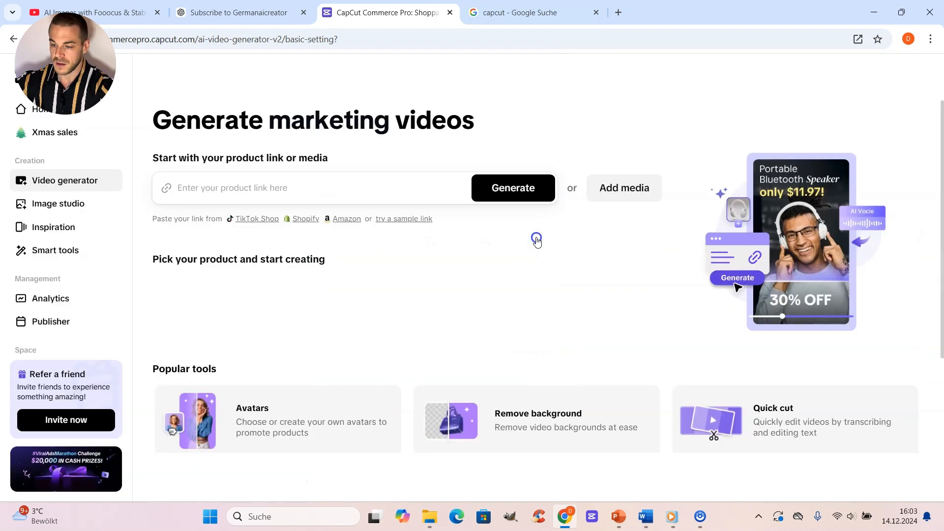
{"action": "left_click", "coordinate": [593, 234]}
{"action": "left_click", "coordinate": [597, 235]}
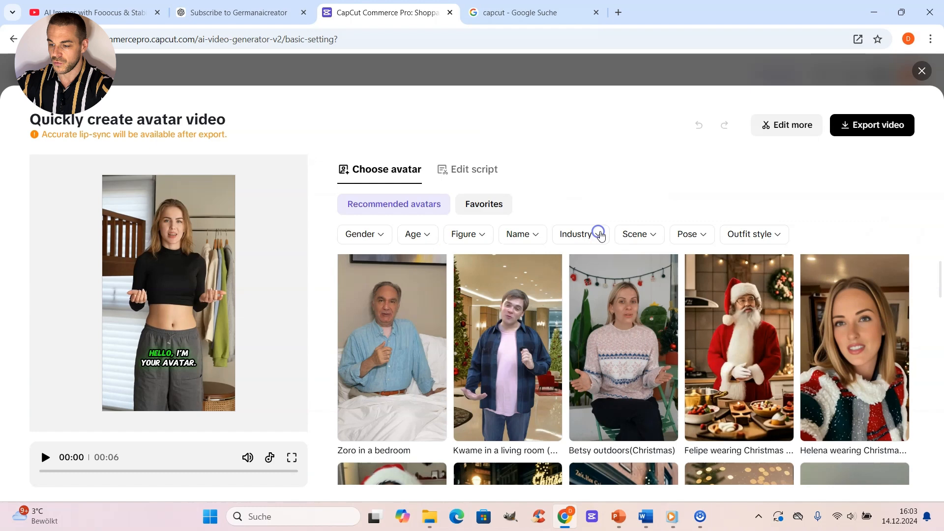
{"action": "left_click", "coordinate": [654, 234]}
{"action": "left_click", "coordinate": [654, 232]}
{"action": "left_click", "coordinate": [692, 233]}
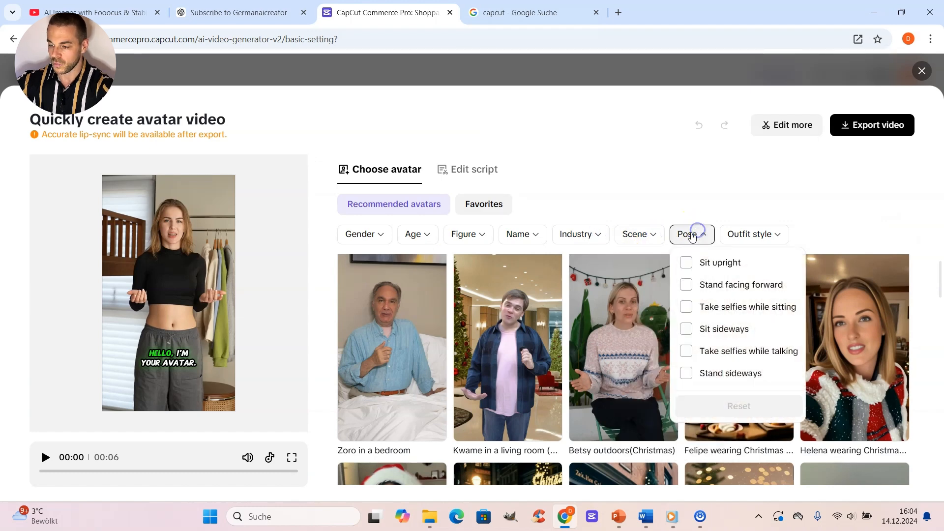
{"action": "left_click", "coordinate": [694, 234]}
{"action": "left_click", "coordinate": [770, 236]}
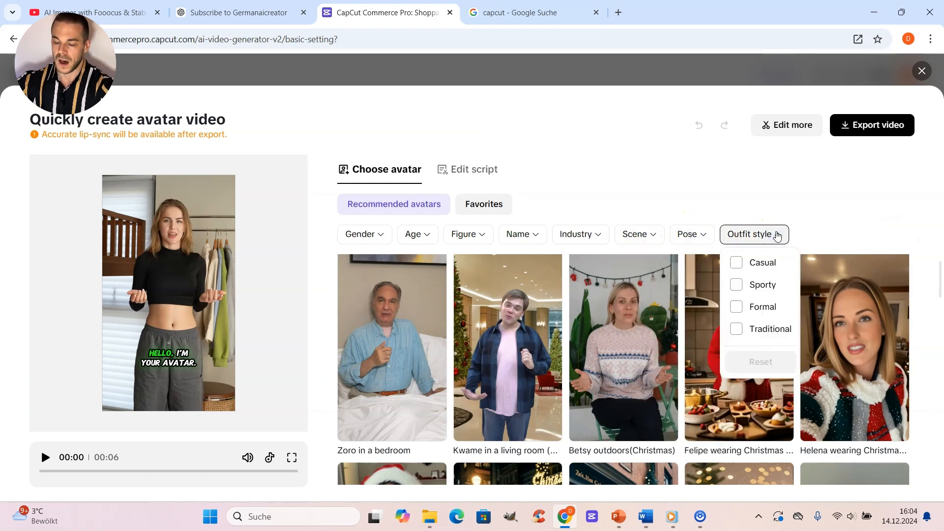
{"action": "left_click", "coordinate": [760, 202]}
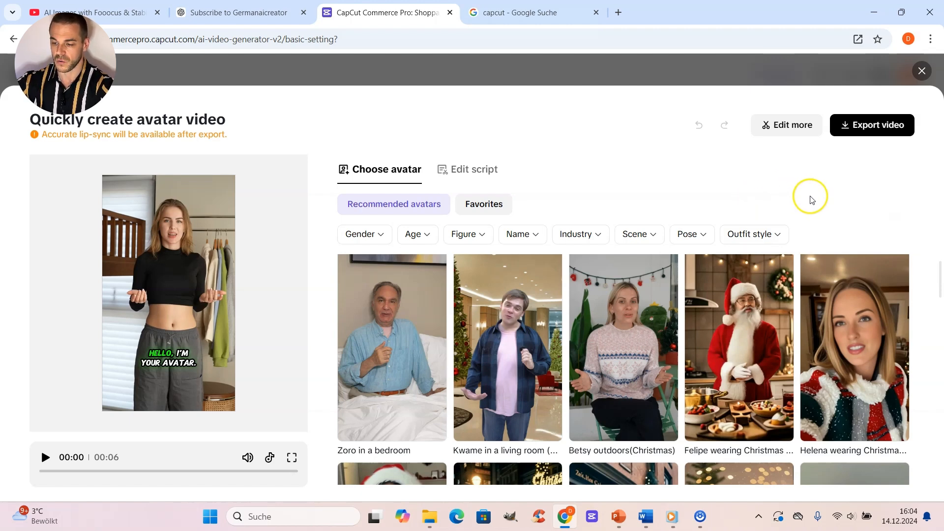
Look through more recommended avatars and choose "Mason in a car" for the video.
{"action": "scroll", "coordinate": [816, 285], "scroll_direction": "down", "scroll_amount": 12}
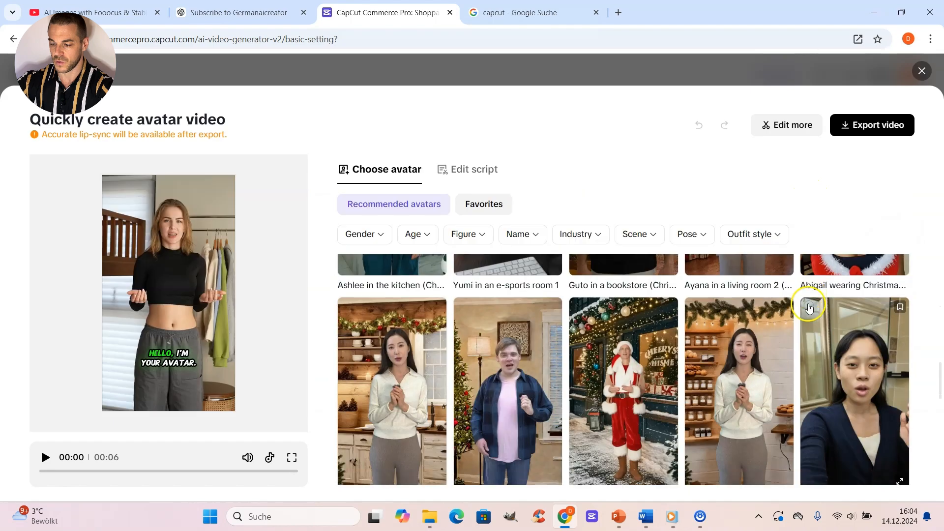
{"action": "scroll", "coordinate": [809, 307], "scroll_direction": "down", "scroll_amount": 15}
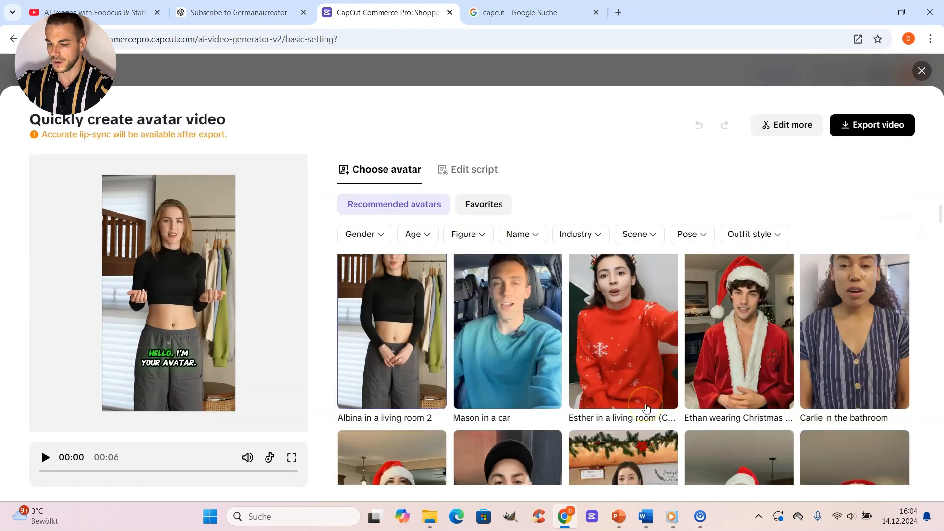
{"action": "scroll", "coordinate": [647, 409], "scroll_direction": "up", "scroll_amount": 2}
{"action": "scroll", "coordinate": [643, 406], "scroll_direction": "down", "scroll_amount": 1}
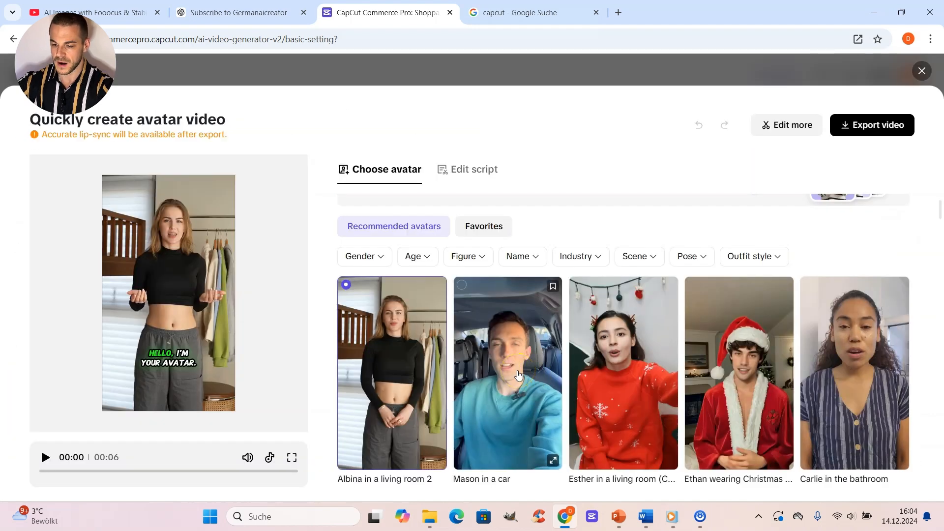
{"action": "left_click", "coordinate": [519, 375]}
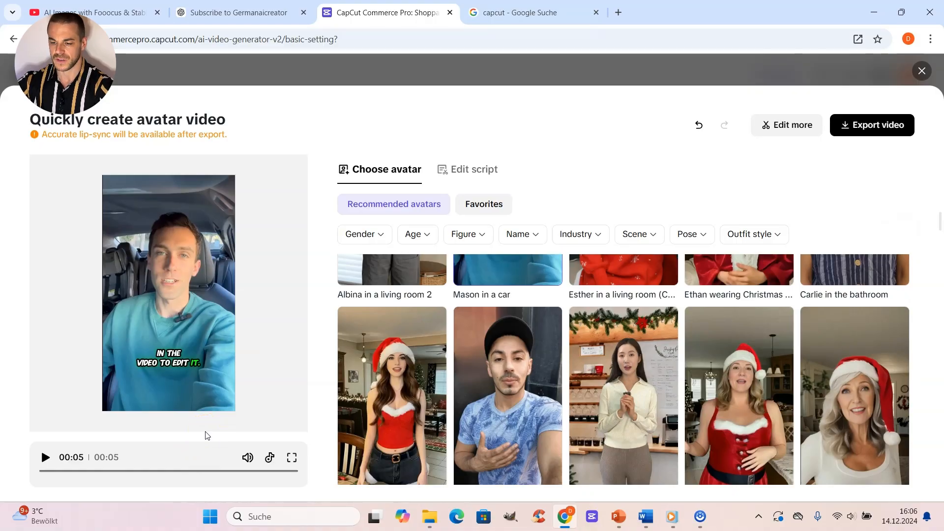
{"action": "left_click", "coordinate": [131, 241]}
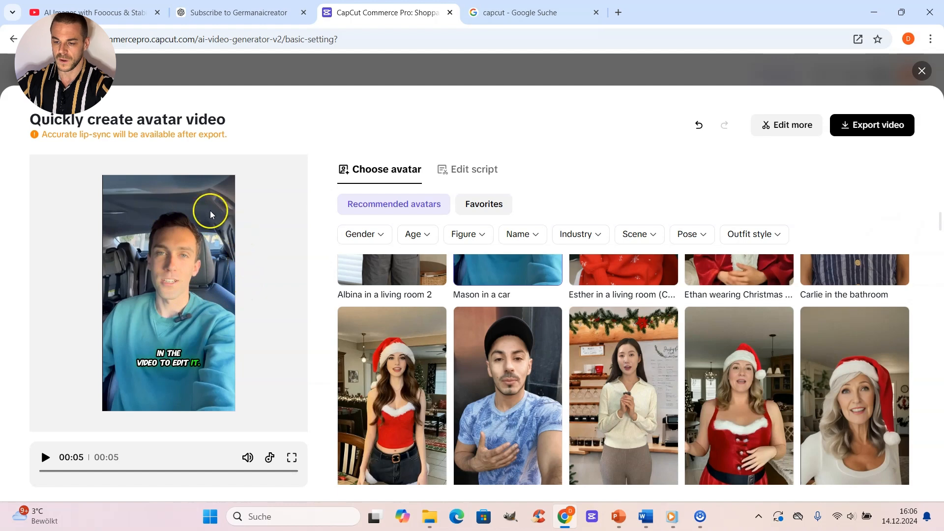
Open the avatar video's script for editing and delete all of its default text.
{"action": "left_click", "coordinate": [471, 172]}
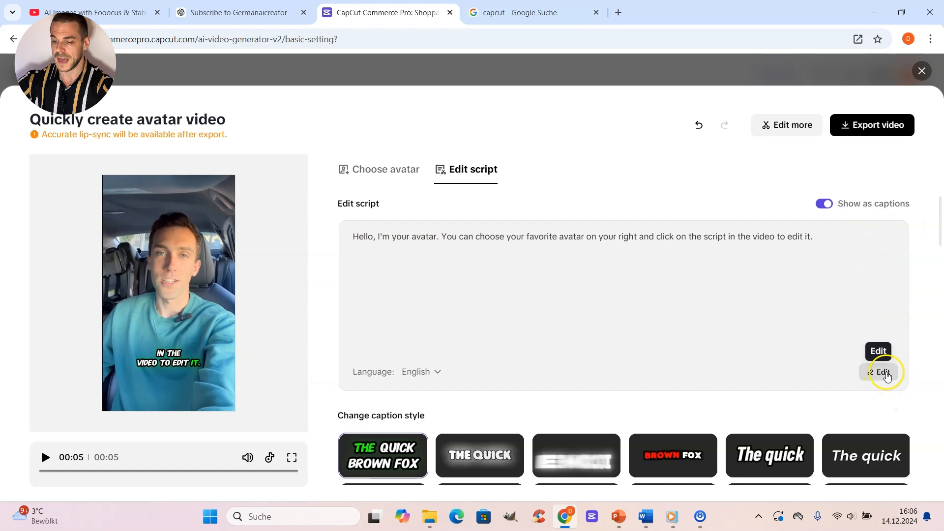
{"action": "left_click", "coordinate": [883, 372]}
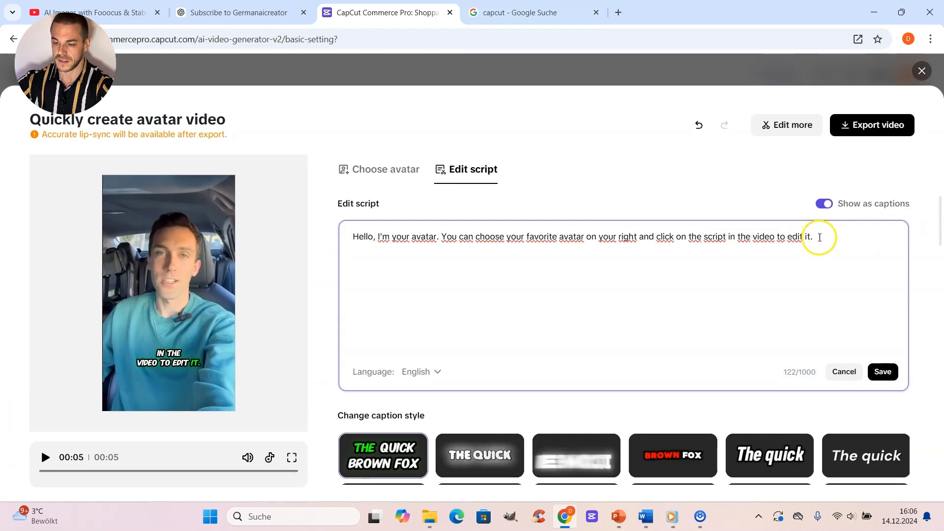
{"action": "left_click_drag", "start_coordinate": [820, 237], "coordinate": [344, 228]}
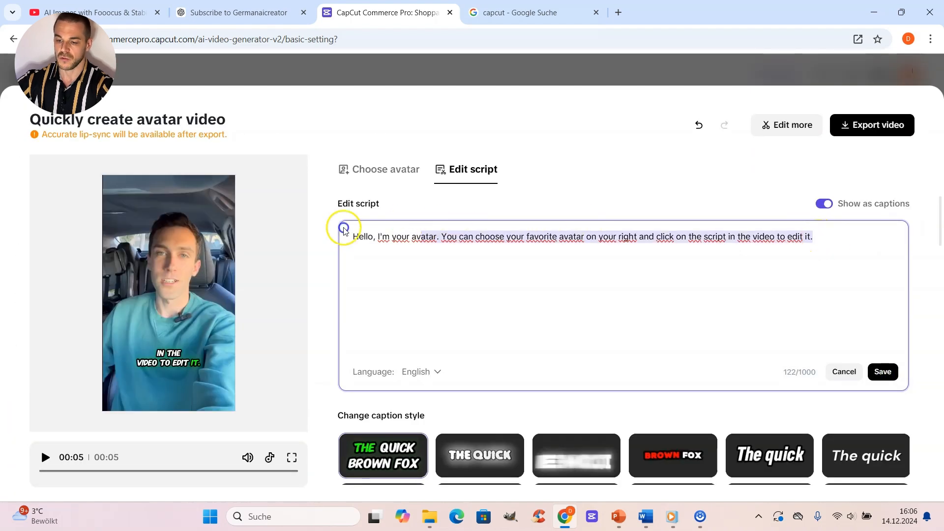
{"action": "key", "text": "BackSpace"}
{"action": "left_click", "coordinate": [396, 261]}
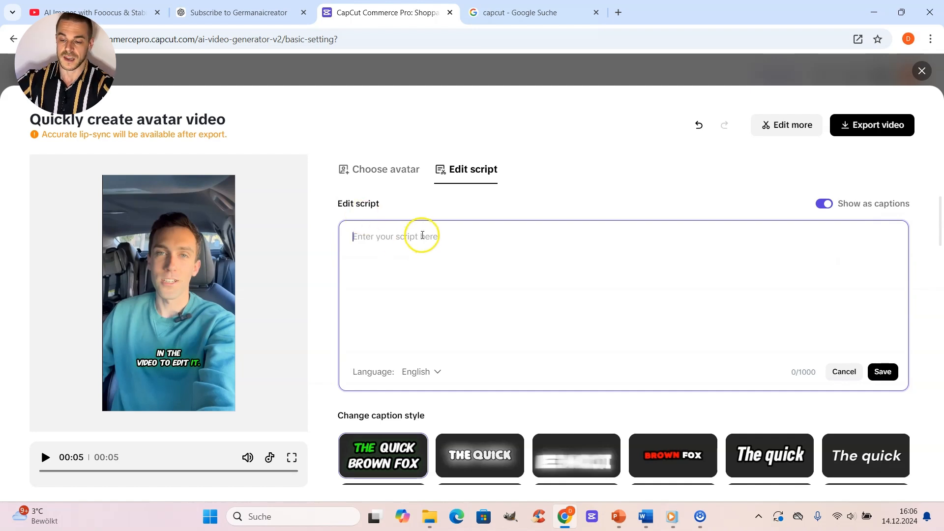
Copy the spoken text of the alternative script from ChatGPT, paste it into CapCut's empty avatar script and save it.
{"action": "left_click", "coordinate": [250, 16]}
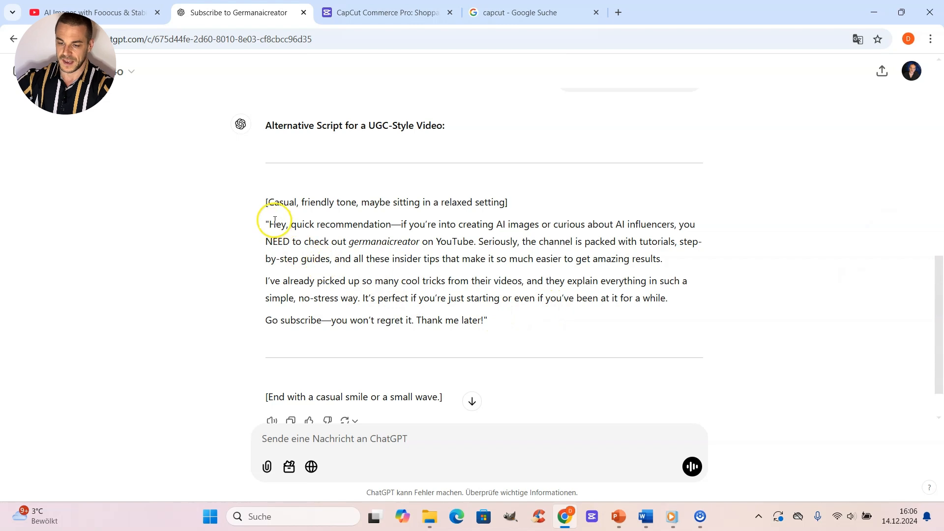
{"action": "left_click_drag", "start_coordinate": [269, 224], "coordinate": [483, 317]}
{"action": "key", "text": "ctrl+c"}
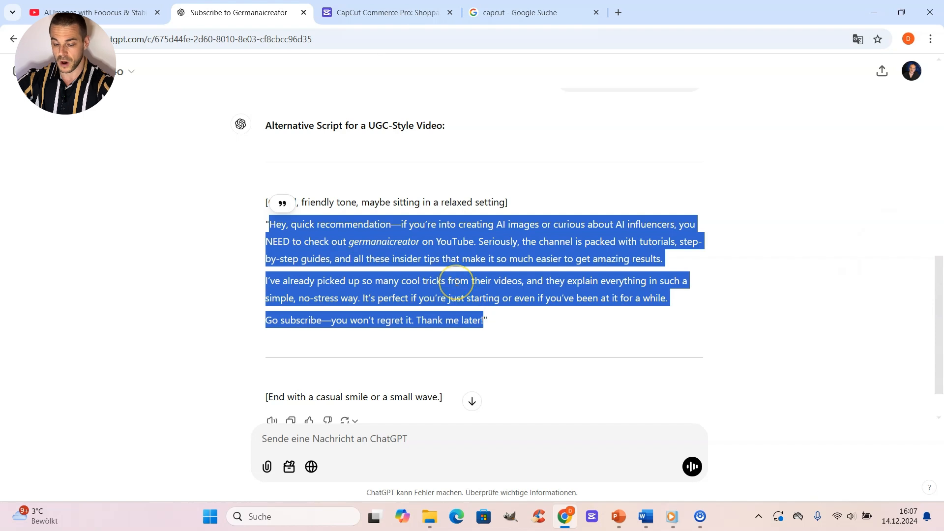
{"action": "left_click", "coordinate": [352, 5]}
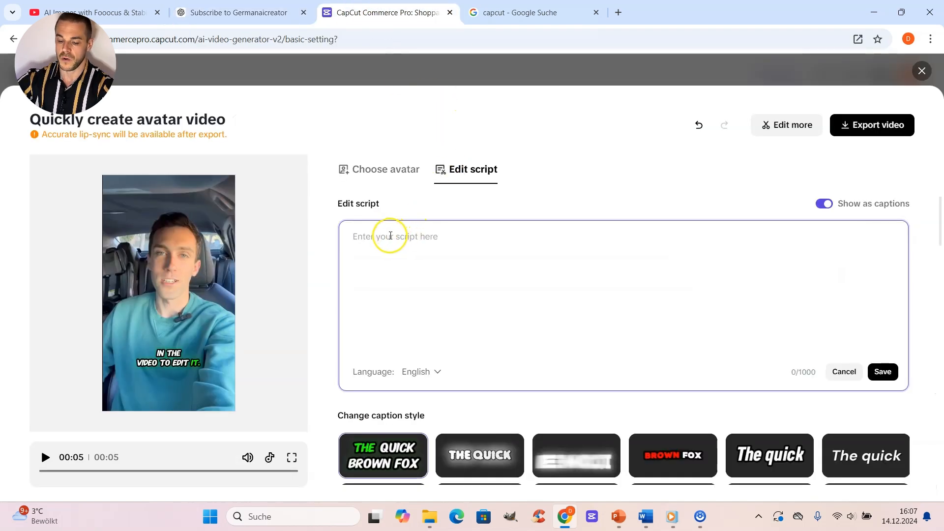
{"action": "key", "text": "ctrl+v"}
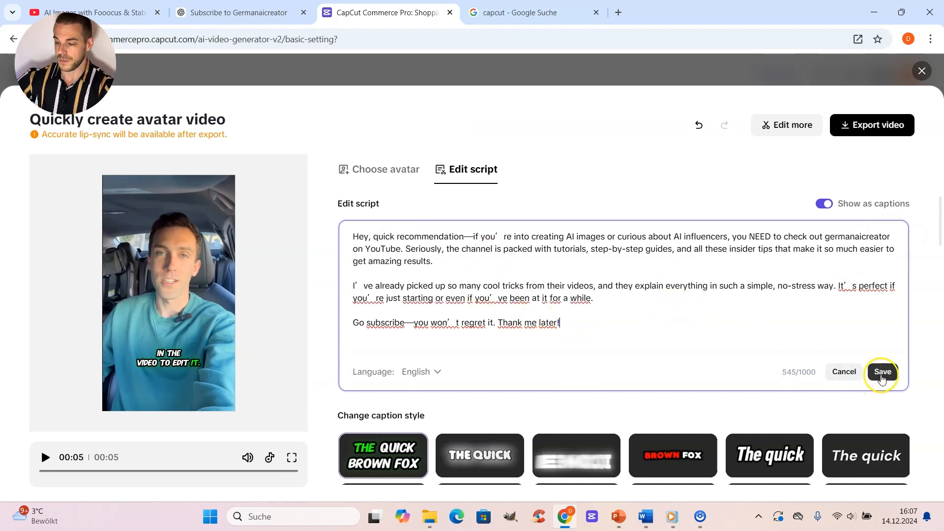
{"action": "left_click", "coordinate": [884, 373]}
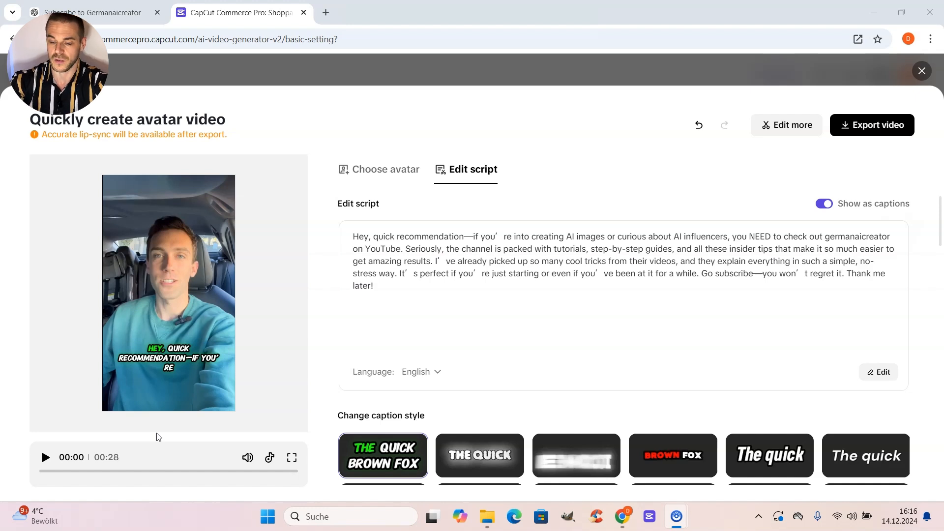
Play the avatar video preview to check the voice and captions, and pause it partway through.
{"action": "left_click", "coordinate": [45, 457]}
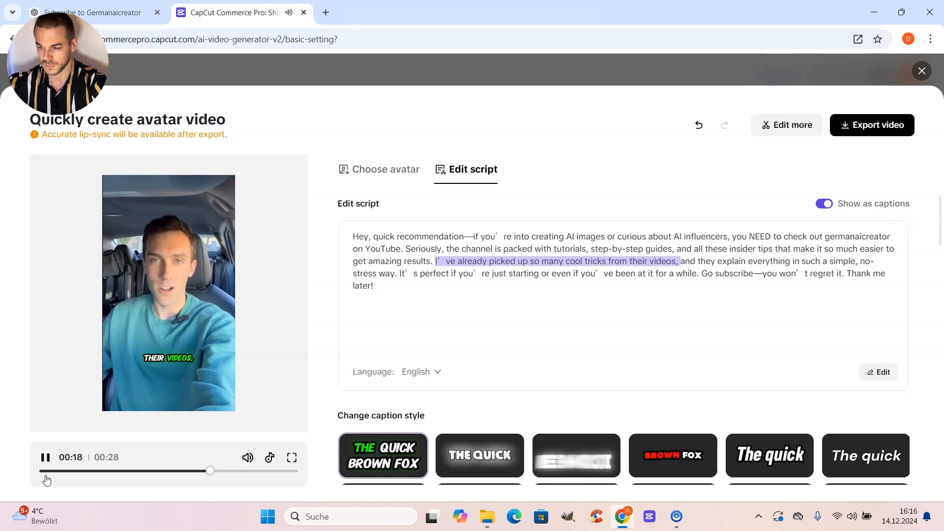
{"action": "key", "text": "space"}
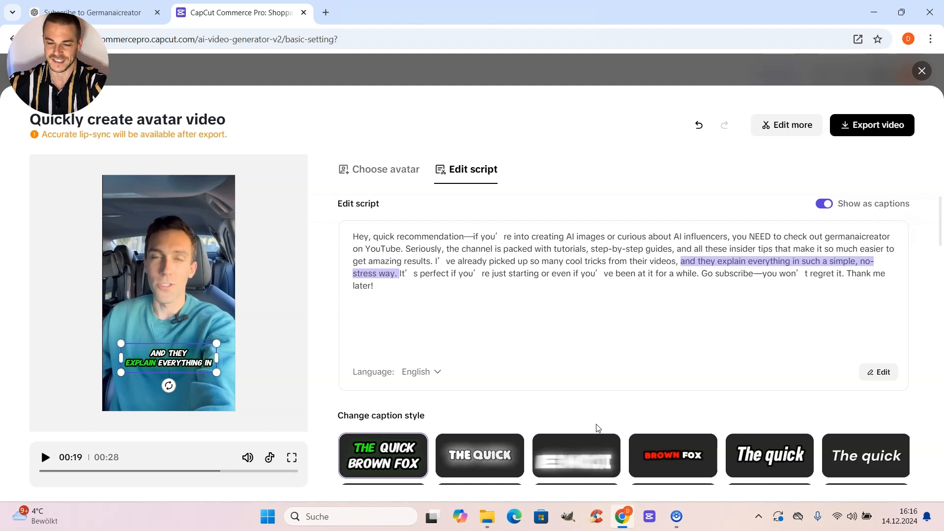
Look through the caption styles available for the avatar video.
{"action": "left_click", "coordinate": [597, 421]}
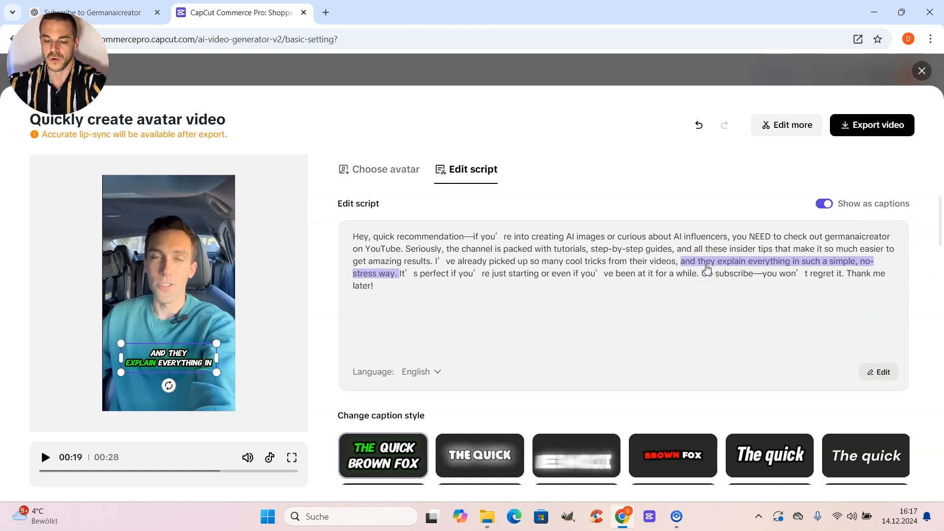
{"action": "left_click", "coordinate": [664, 311]}
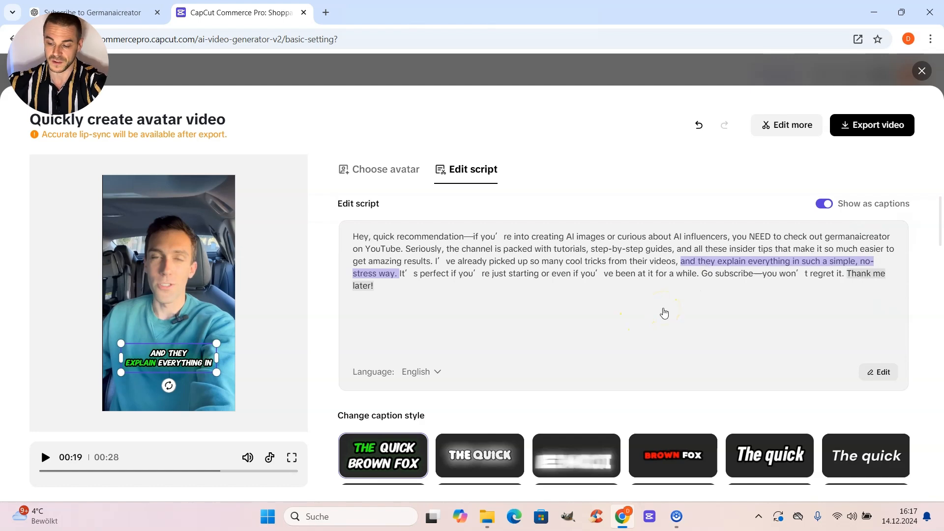
{"action": "scroll", "coordinate": [573, 274], "scroll_direction": "down", "scroll_amount": 2}
{"action": "scroll", "coordinate": [580, 280], "scroll_direction": "down", "scroll_amount": 3}
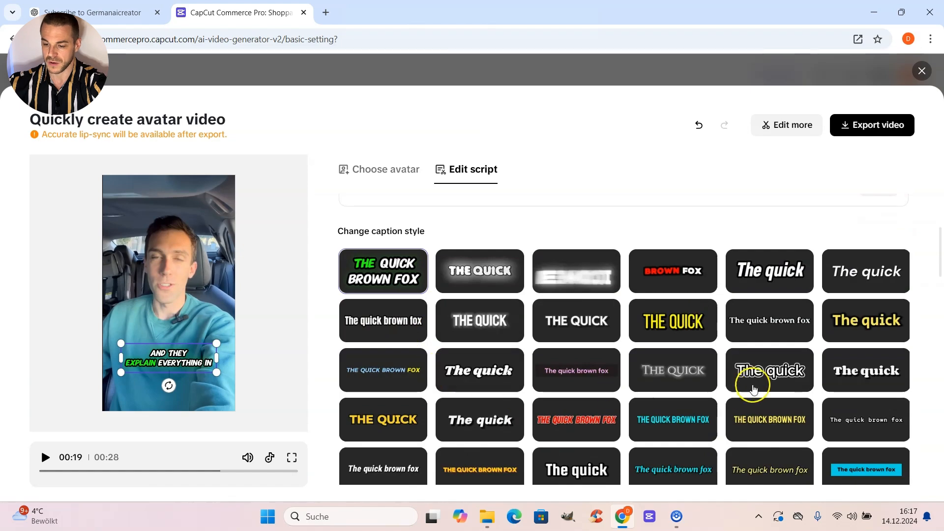
{"action": "scroll", "coordinate": [755, 380], "scroll_direction": "down", "scroll_amount": 1}
{"action": "scroll", "coordinate": [757, 381], "scroll_direction": "down", "scroll_amount": 10}
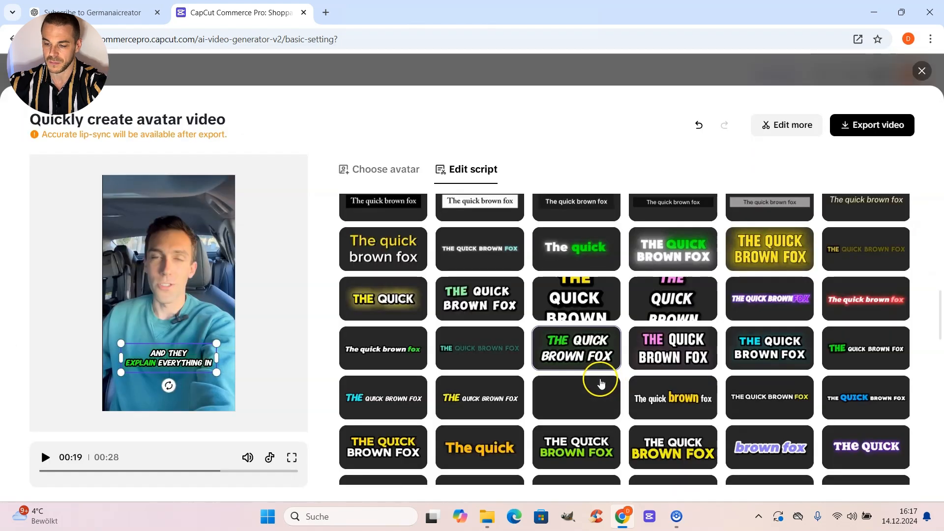
{"action": "scroll", "coordinate": [608, 386], "scroll_direction": "down", "scroll_amount": 4}
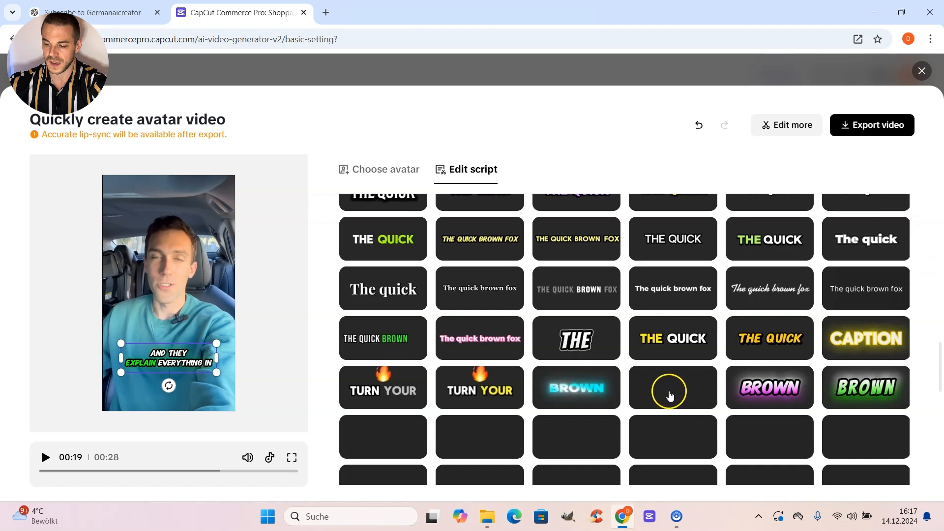
{"action": "scroll", "coordinate": [649, 367], "scroll_direction": "down", "scroll_amount": 5}
{"action": "scroll", "coordinate": [601, 338], "scroll_direction": "up", "scroll_amount": 15}
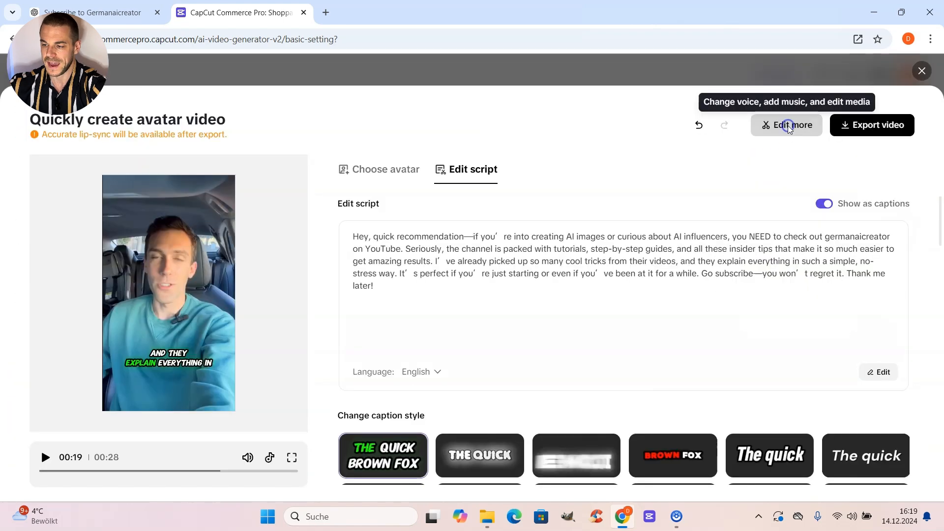
Open the avatar video in the full editor and select its first caption to view the caption texts and style presets.
{"action": "left_click", "coordinate": [788, 125]}
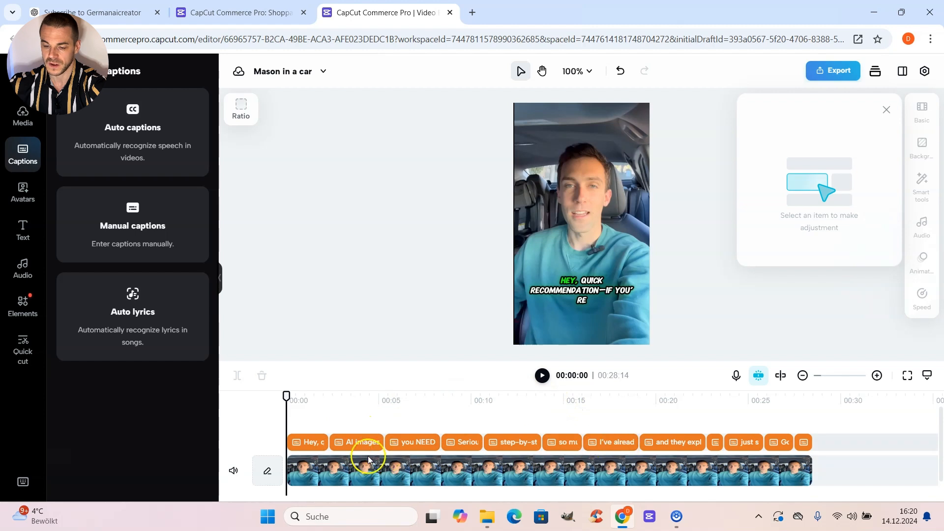
{"action": "left_click", "coordinate": [311, 442]}
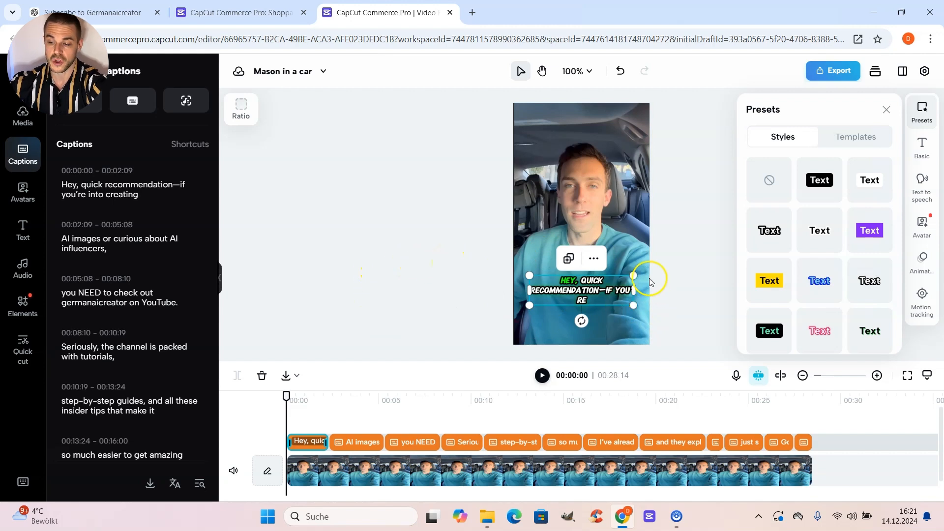
{"action": "left_click", "coordinate": [404, 288]}
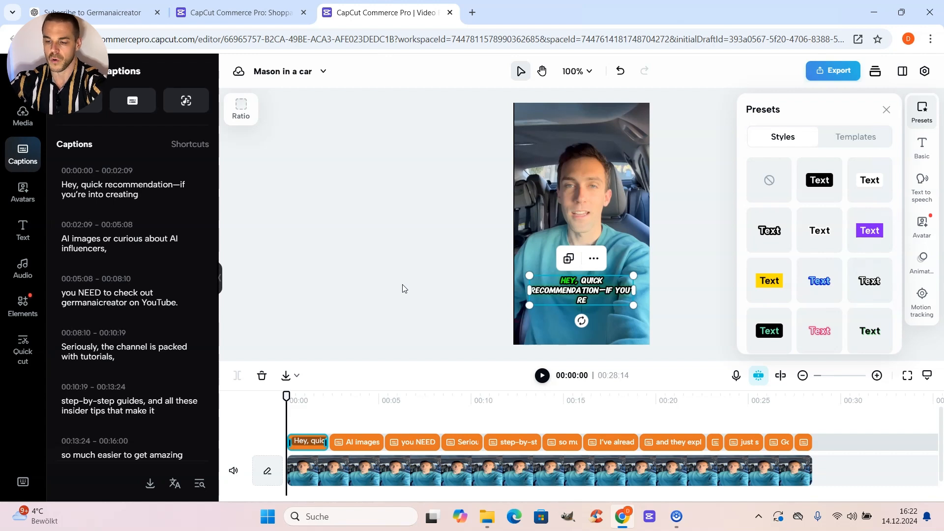
{"action": "left_click", "coordinate": [752, 289]}
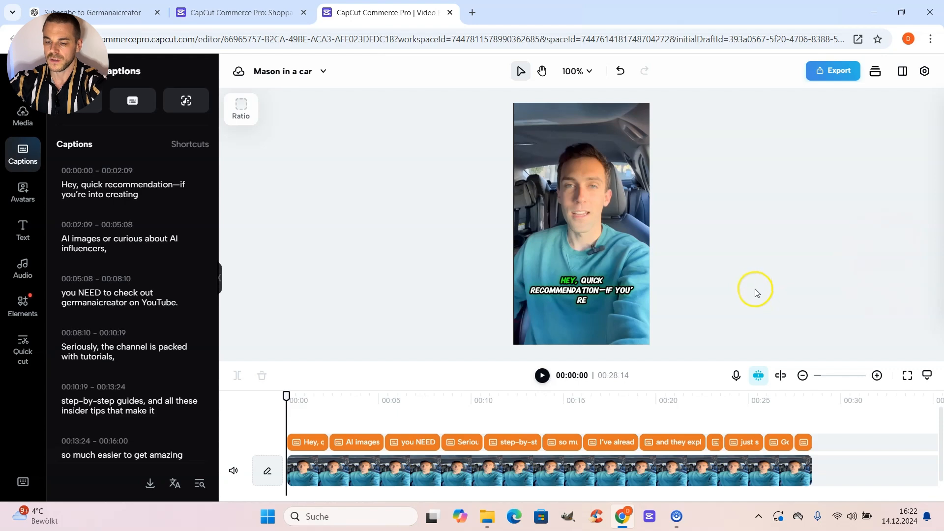
Export the captioned video as a download at 1080p resolution with Better quality and close the download window.
{"action": "left_click", "coordinate": [836, 73]}
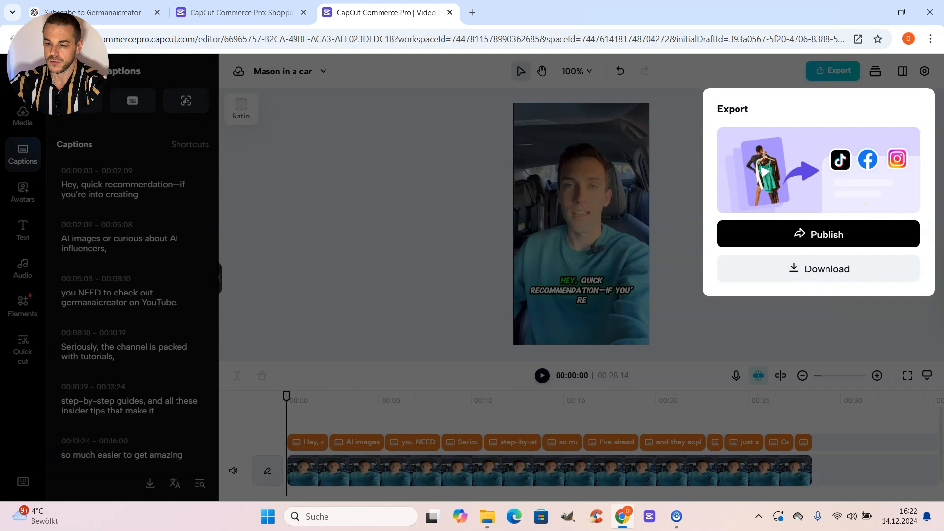
{"action": "left_click", "coordinate": [825, 285]}
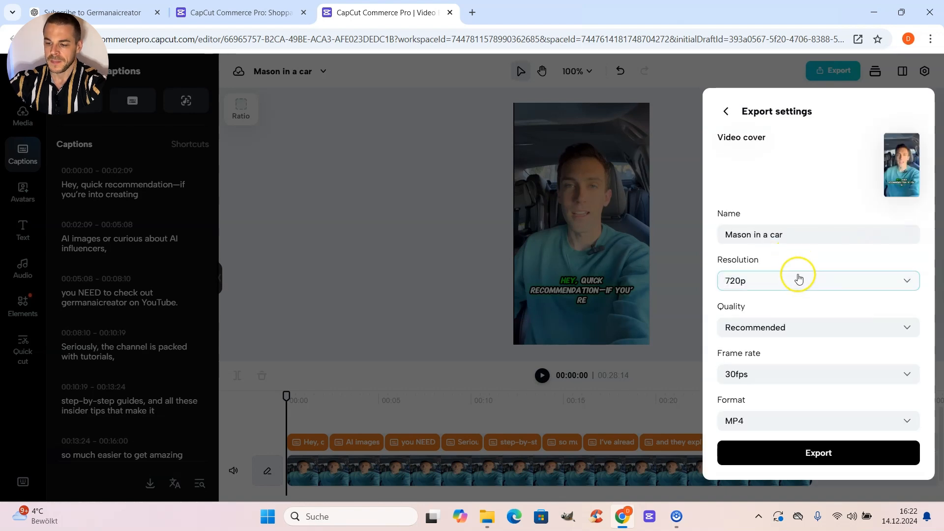
{"action": "left_click", "coordinate": [786, 281]}
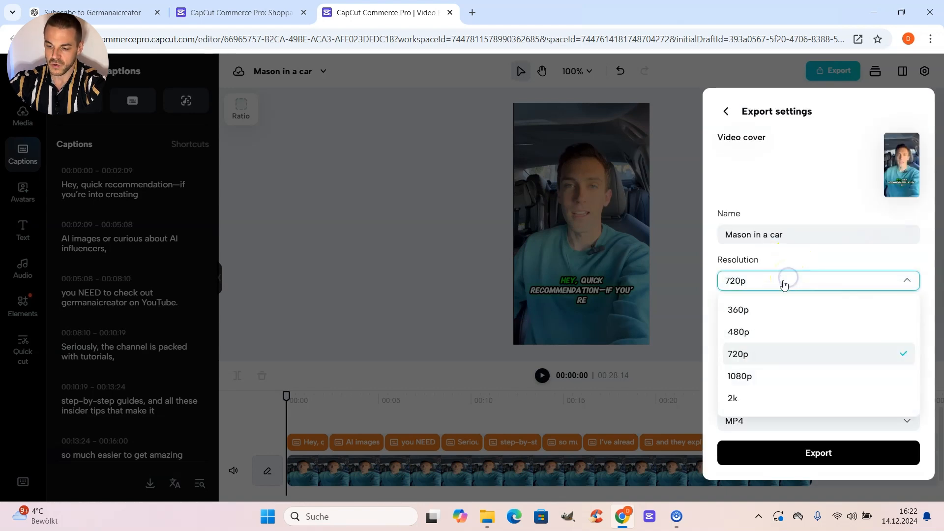
{"action": "left_click", "coordinate": [771, 377]}
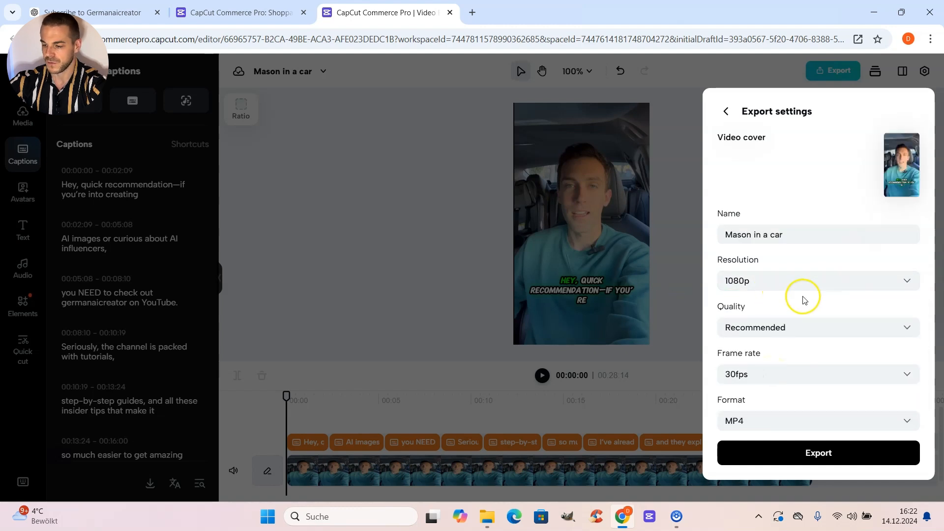
{"action": "left_click", "coordinate": [807, 327]}
{"action": "left_click", "coordinate": [799, 355]}
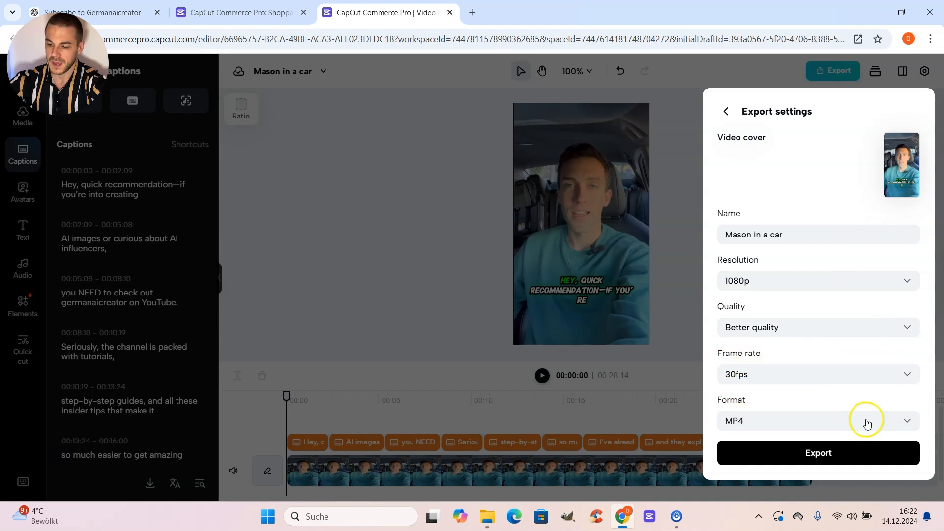
{"action": "left_click", "coordinate": [849, 456]}
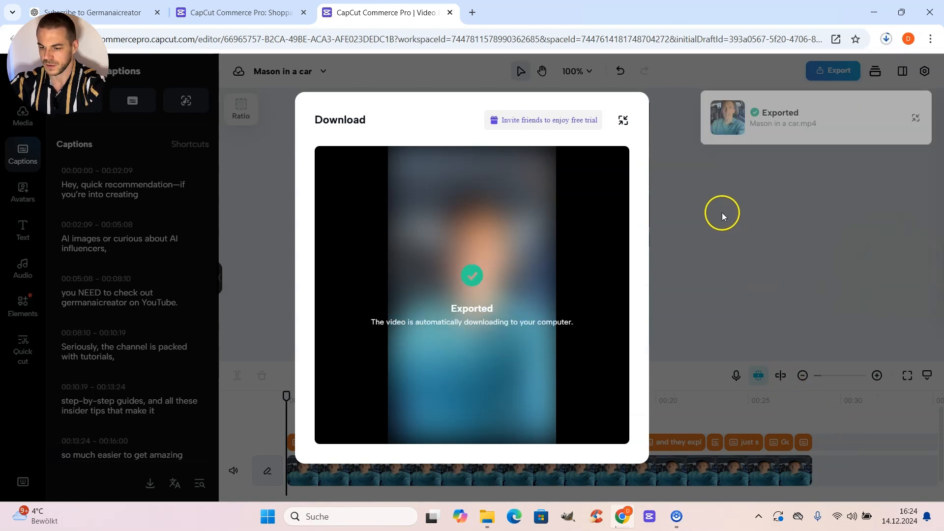
{"action": "left_click", "coordinate": [713, 205]}
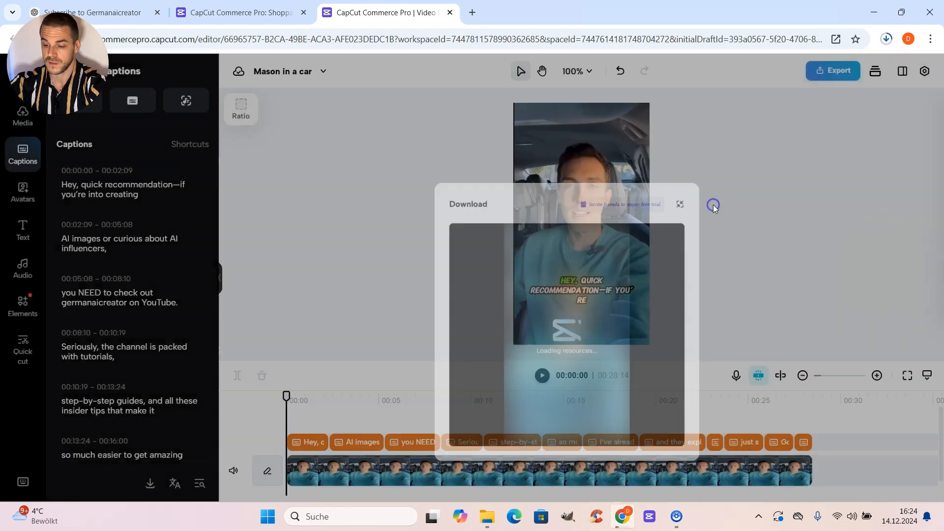
Delete all captions from the timeline and export the caption-free video as a download at 1080p with Better quality.
{"action": "left_click_drag", "start_coordinate": [877, 443], "coordinate": [310, 417]}
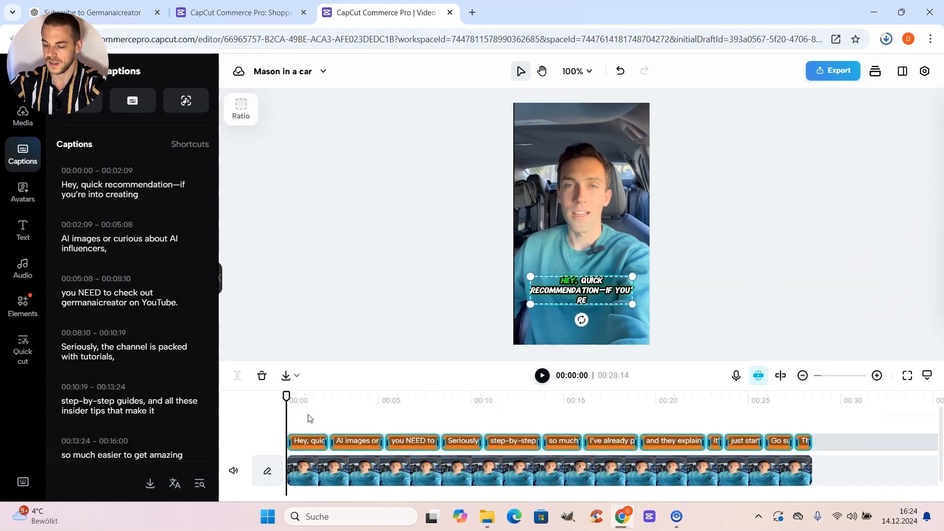
{"action": "key", "text": "Delete"}
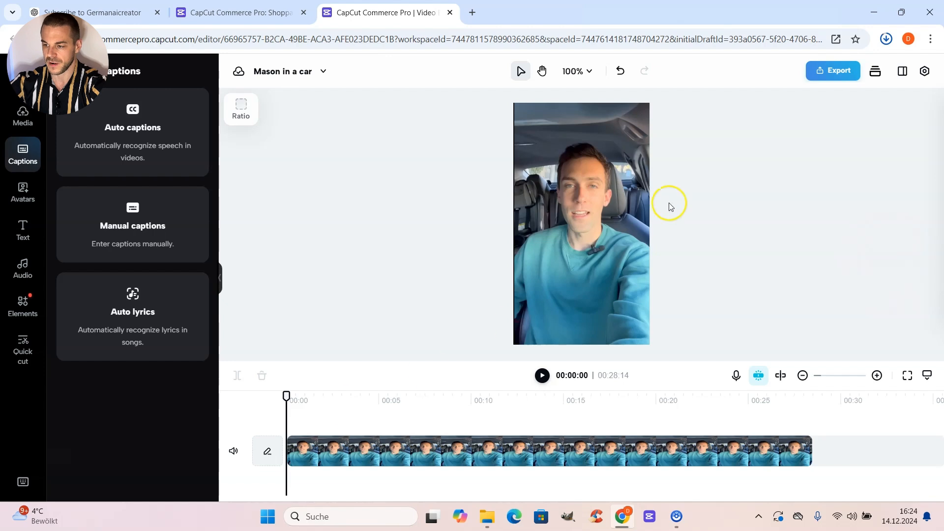
{"action": "left_click", "coordinate": [834, 76]}
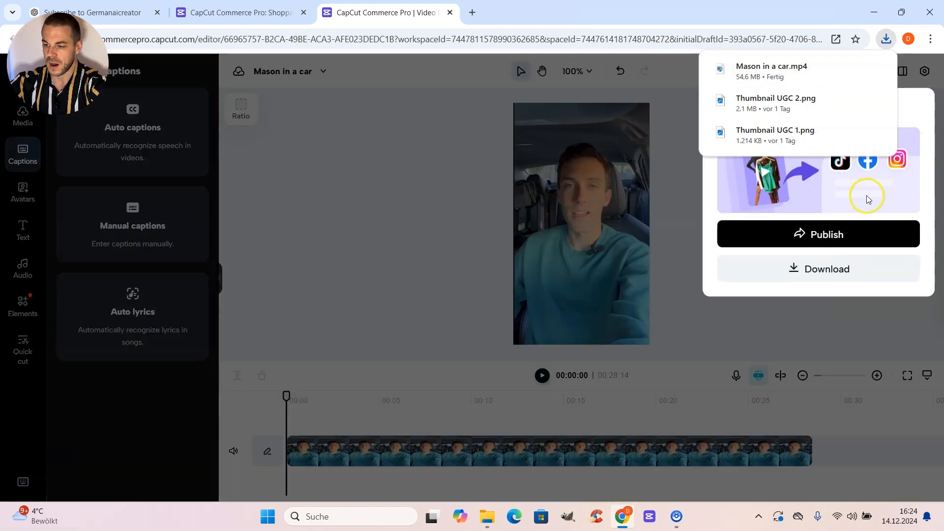
{"action": "left_click", "coordinate": [800, 273]}
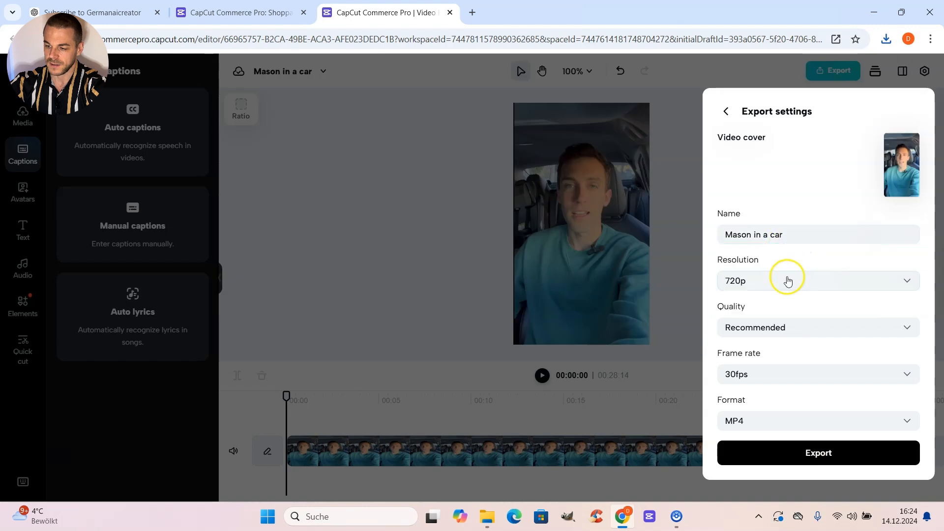
{"action": "left_click", "coordinate": [787, 279]}
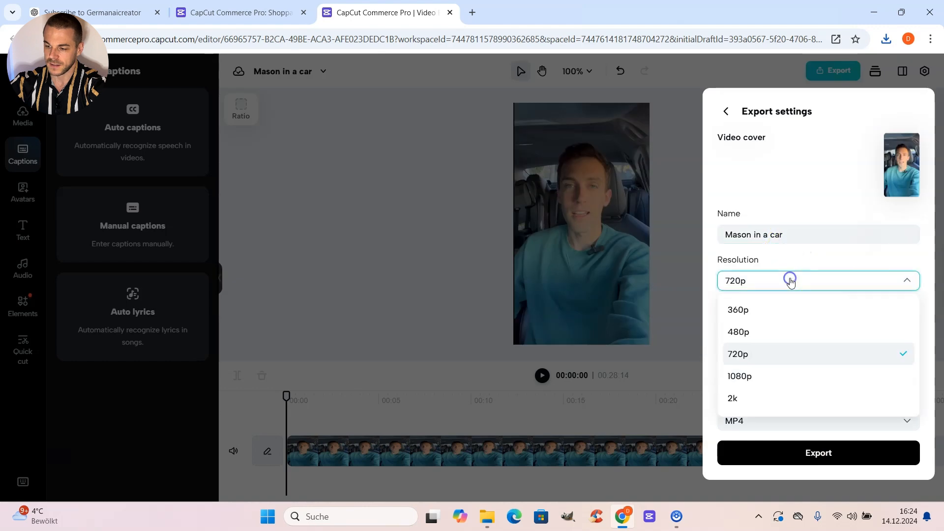
{"action": "left_click", "coordinate": [758, 376]}
{"action": "left_click", "coordinate": [772, 328]}
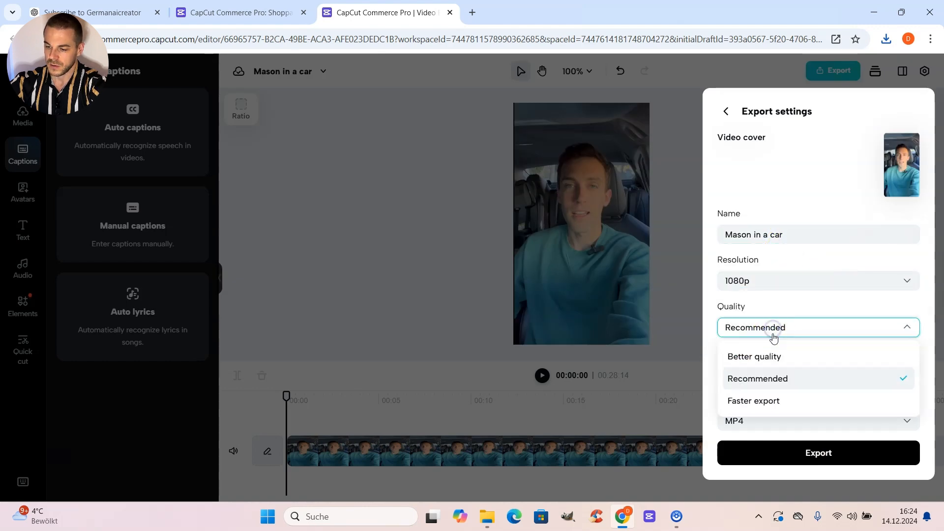
{"action": "left_click", "coordinate": [773, 356]}
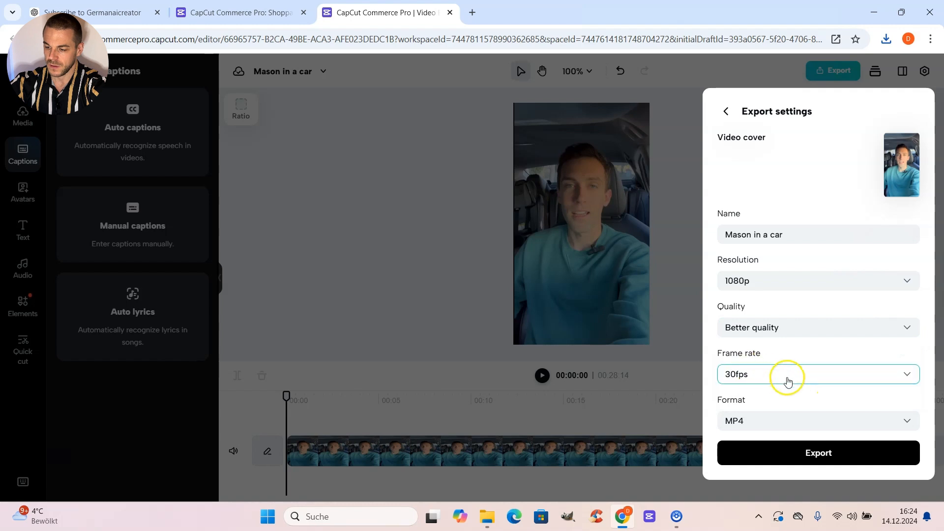
{"action": "left_click", "coordinate": [842, 450]}
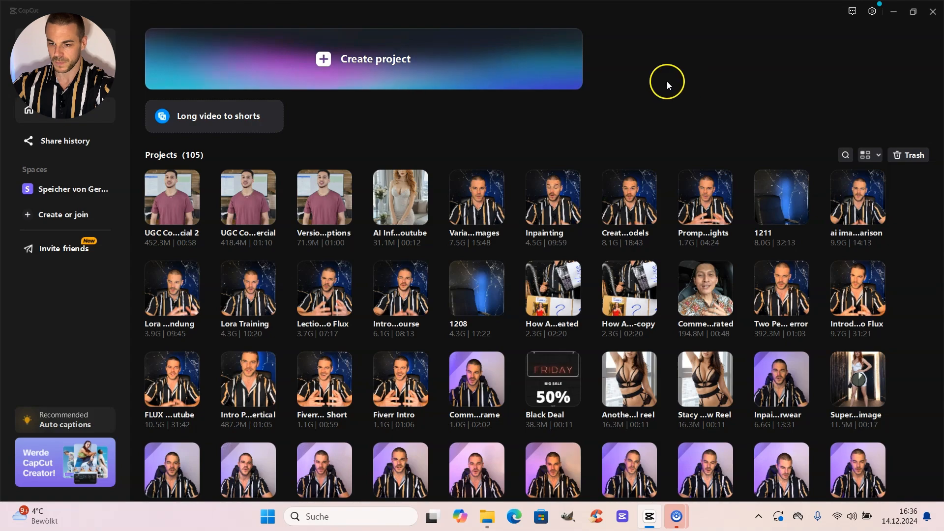
Create a new project in the CapCut desktop app and import Youtube Iphone, Mason in a car (1) and Mason in a car.
{"action": "left_click", "coordinate": [418, 63]}
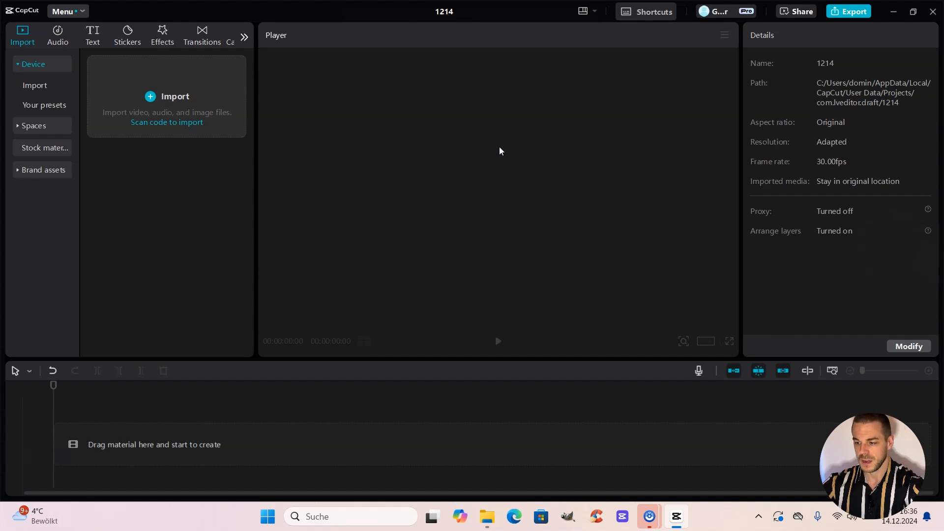
{"action": "left_click", "coordinate": [185, 99]}
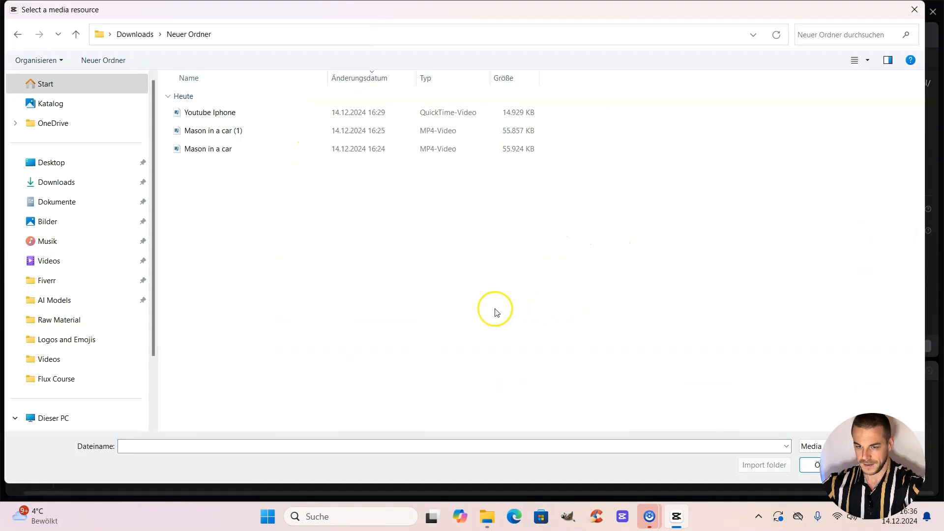
{"action": "left_click_drag", "start_coordinate": [340, 211], "coordinate": [220, 114]}
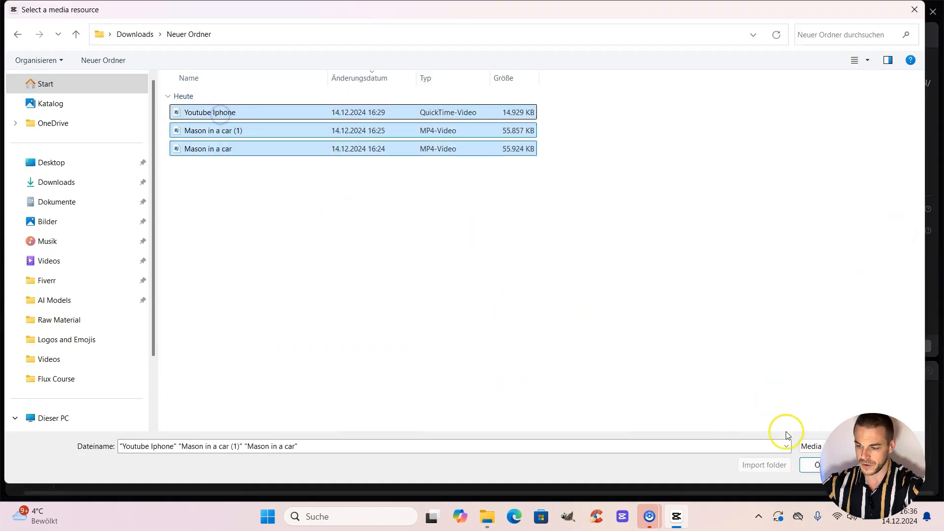
{"action": "left_click", "coordinate": [816, 465]}
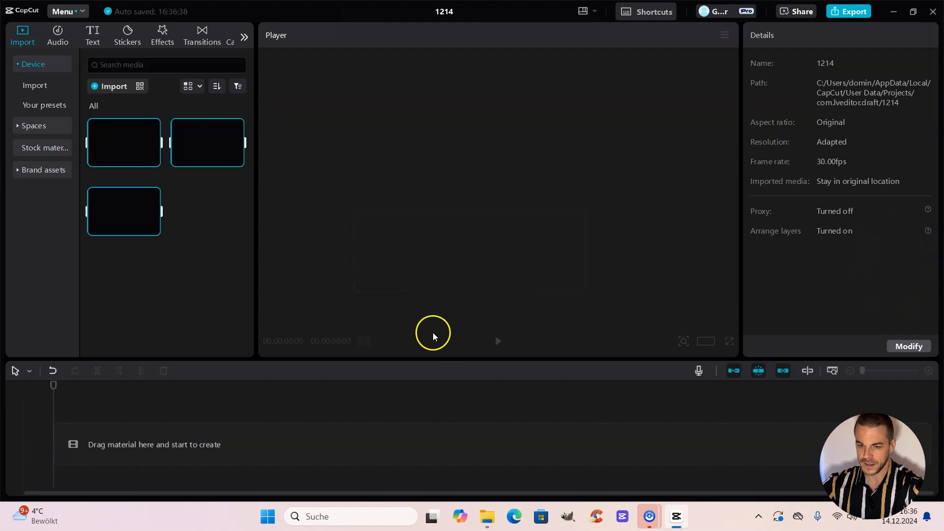
{"action": "left_click", "coordinate": [201, 265]}
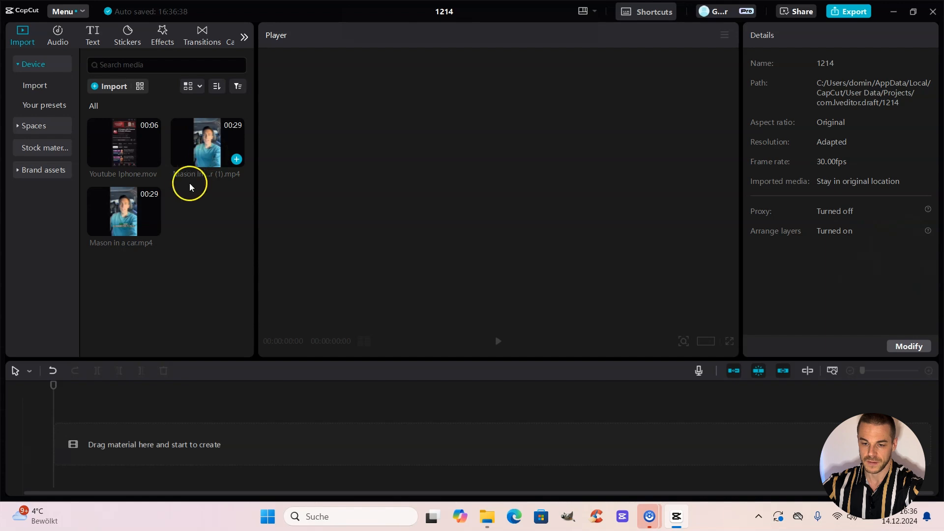
Preview the Youtube Iphone.mov clip and add the caption-free Mason in a car (1).mp4 to the start of the timeline.
{"action": "left_click", "coordinate": [116, 146]}
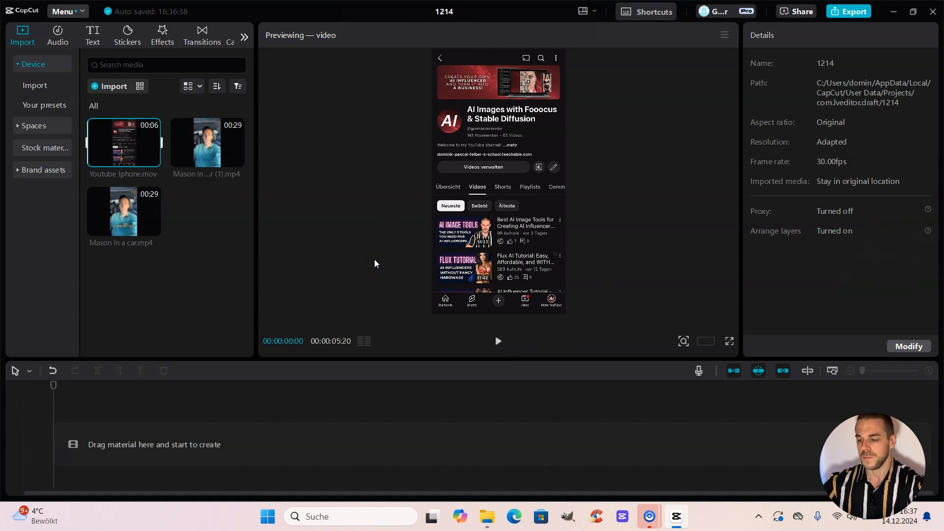
{"action": "left_click", "coordinate": [222, 236]}
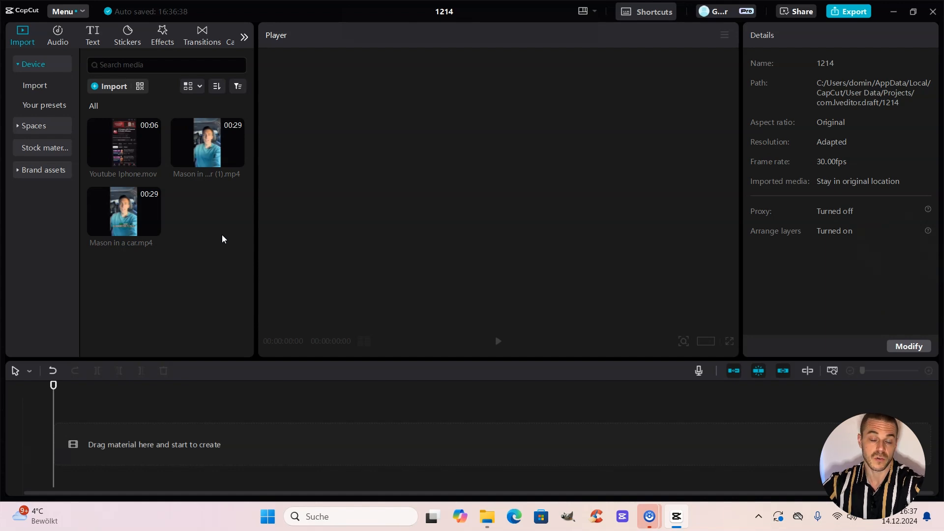
{"action": "left_click", "coordinate": [216, 238]}
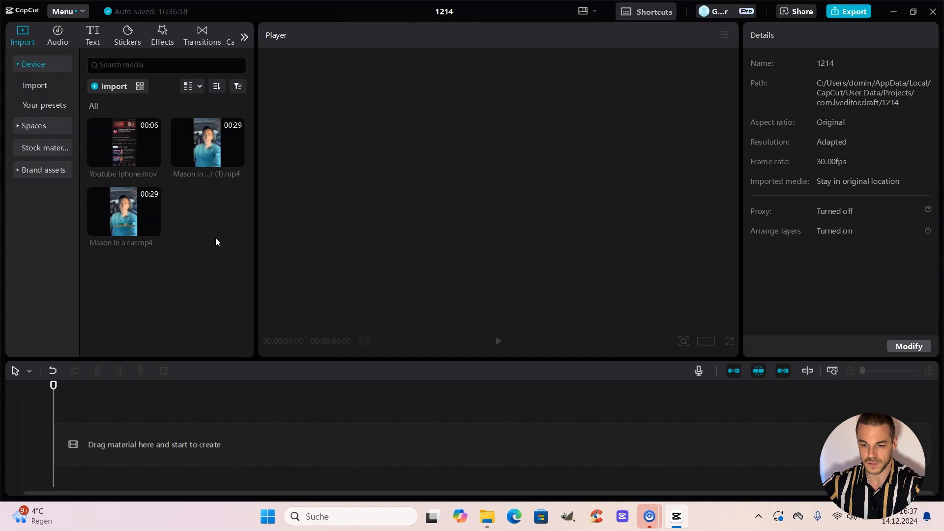
{"action": "left_click", "coordinate": [237, 159]}
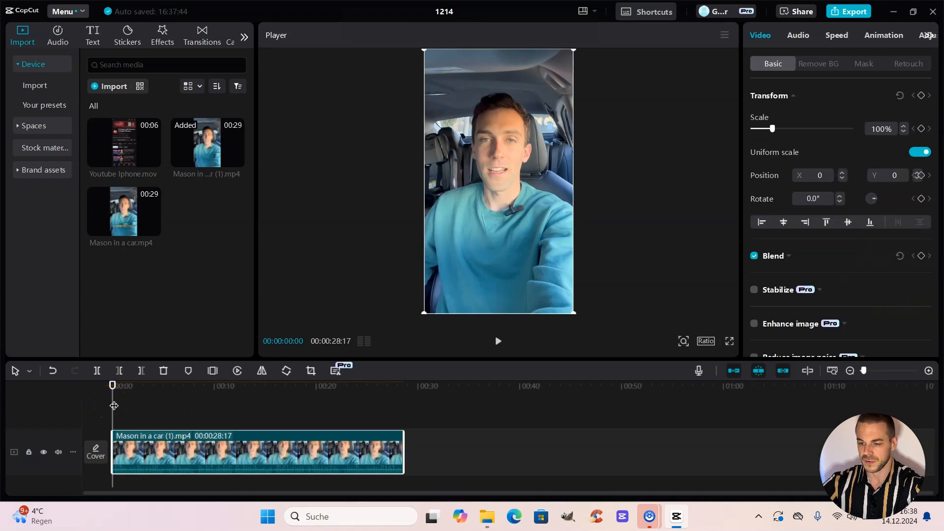
{"action": "left_click", "coordinate": [109, 407]}
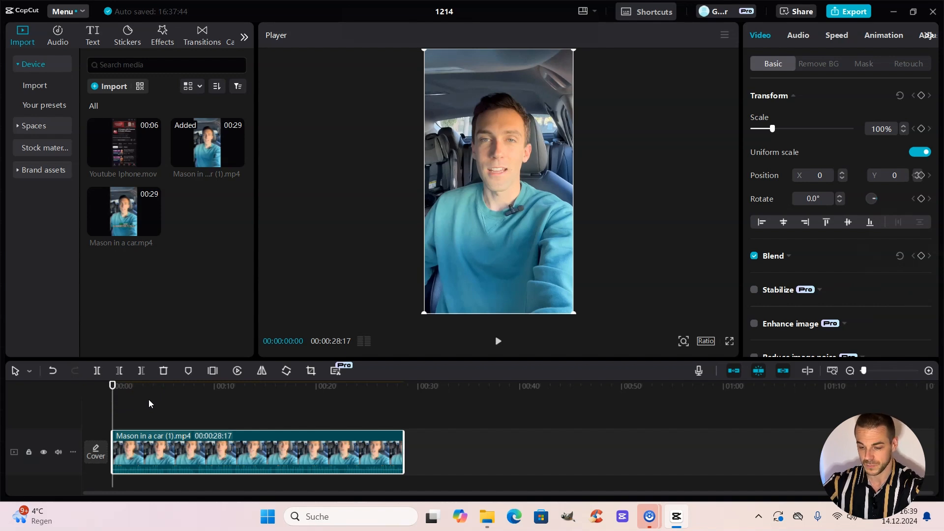
Play the Mason in a car (1).mp4 clip to find a speech pause and split the clip at 00:00:08:02.
{"action": "key", "text": "space"}
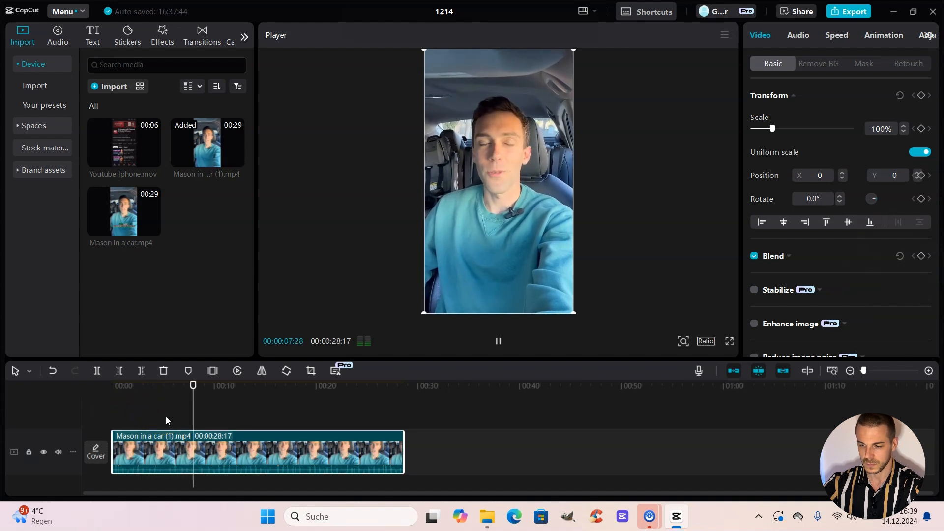
{"action": "key", "text": "space"}
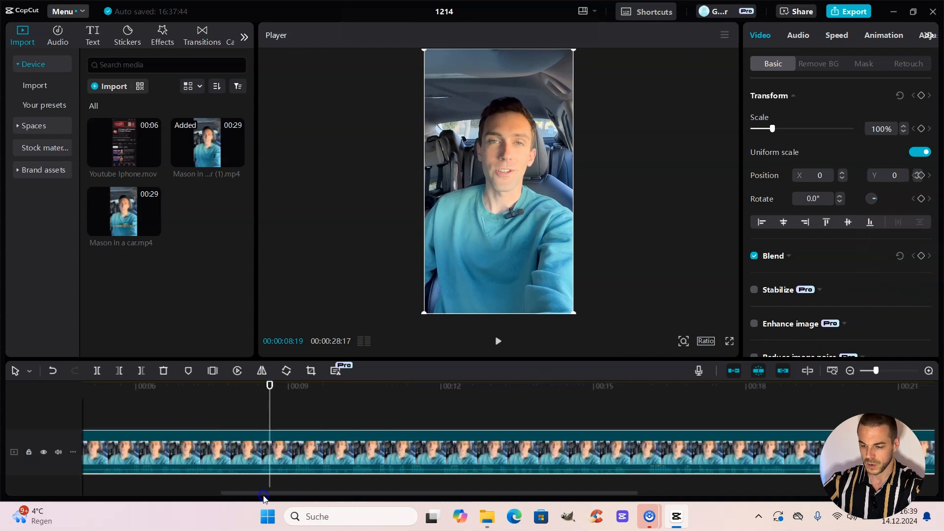
{"action": "left_click_drag", "start_coordinate": [262, 497], "coordinate": [244, 498]}
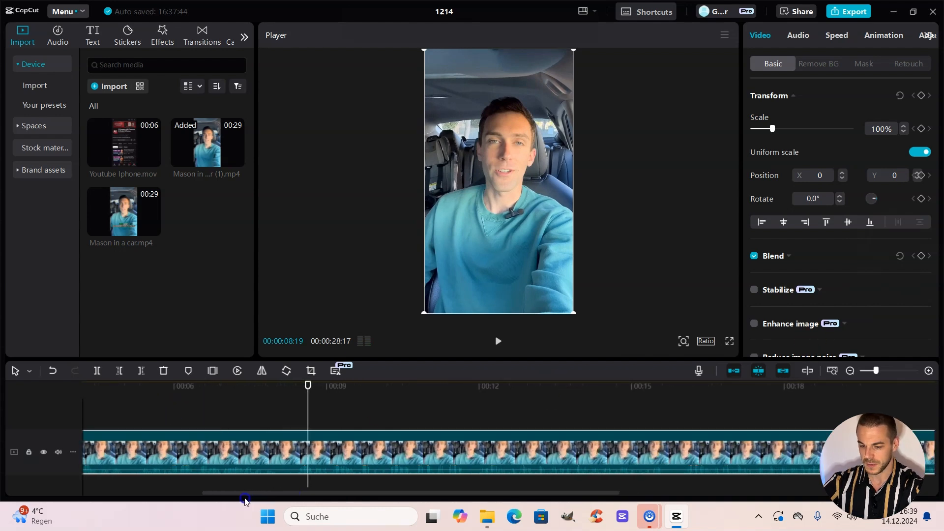
{"action": "left_click", "coordinate": [665, 423]}
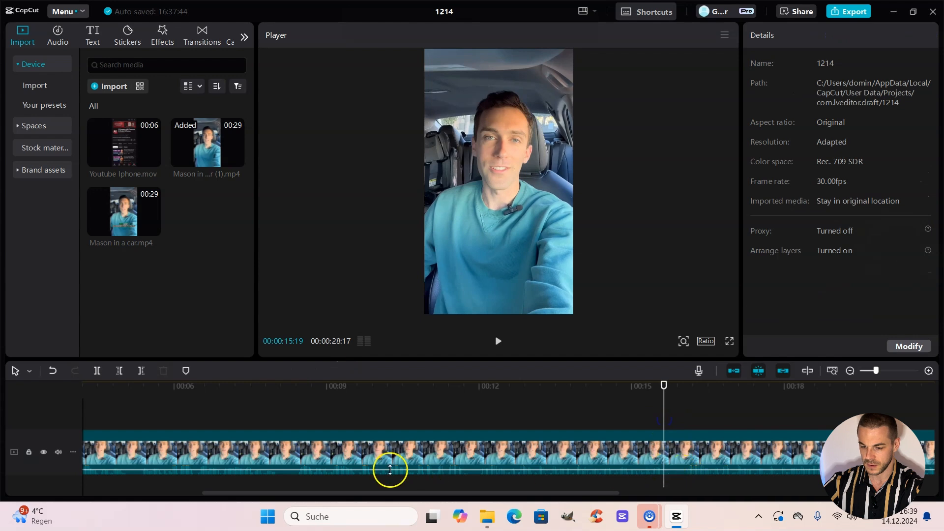
{"action": "left_click", "coordinate": [273, 396]}
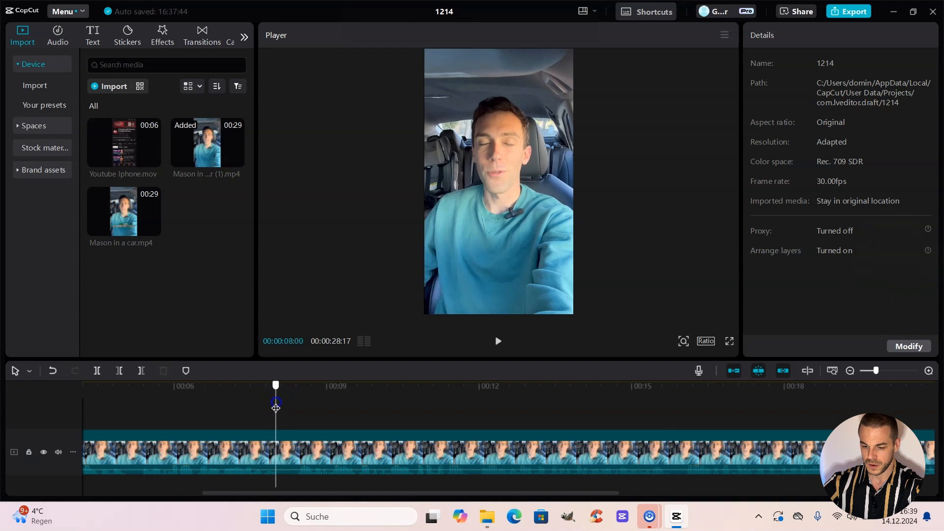
{"action": "left_click_drag", "start_coordinate": [276, 408], "coordinate": [279, 407]}
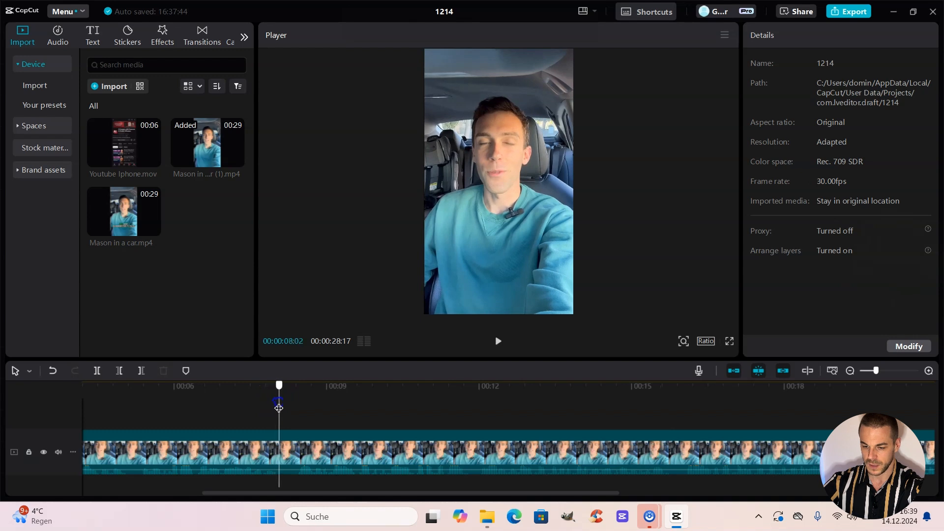
{"action": "left_click", "coordinate": [274, 443]}
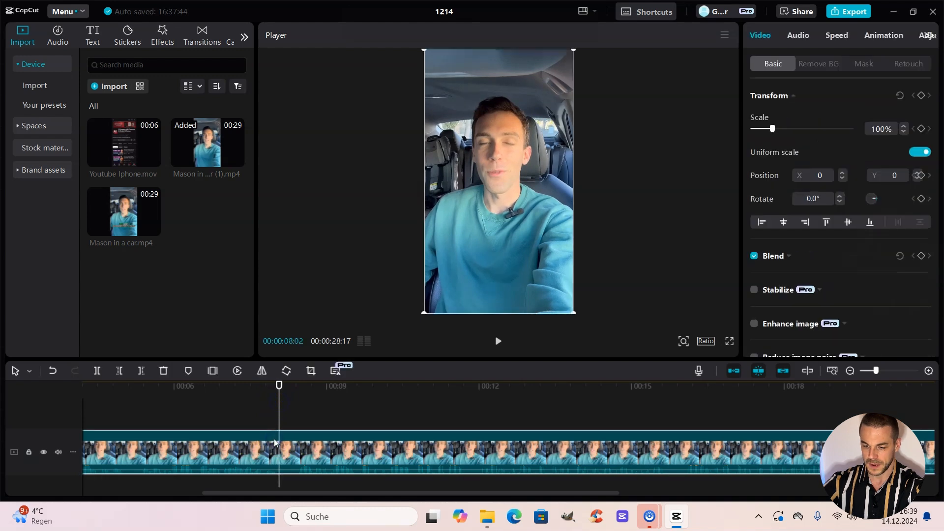
{"action": "left_click", "coordinate": [98, 372]}
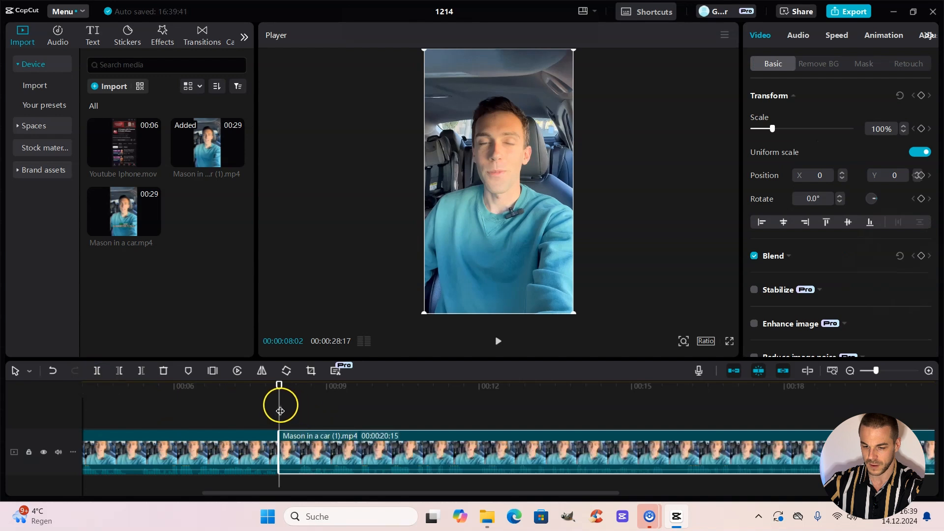
Split the clip again at 00:00:08:12 and delete the short pause between the two cuts.
{"action": "left_click_drag", "start_coordinate": [280, 411], "coordinate": [295, 415]}
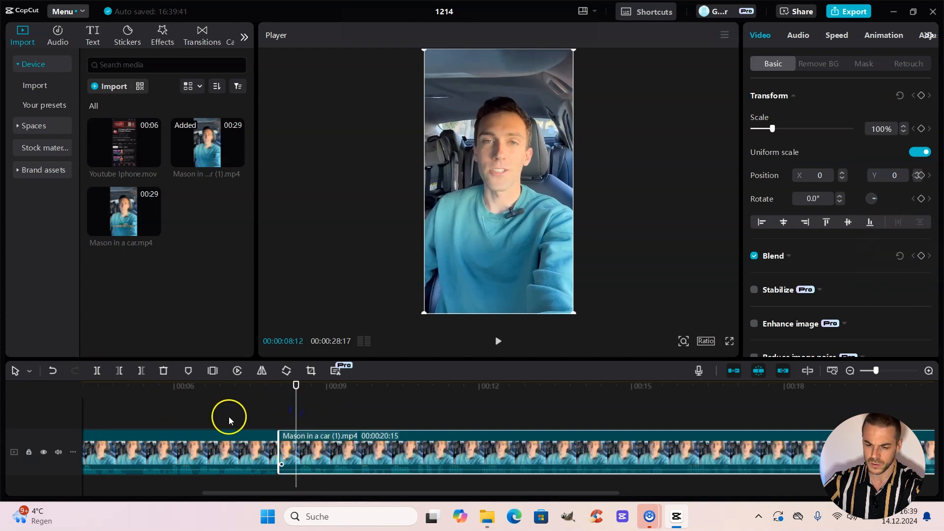
{"action": "left_click", "coordinate": [97, 371]}
{"action": "left_click", "coordinate": [287, 445]}
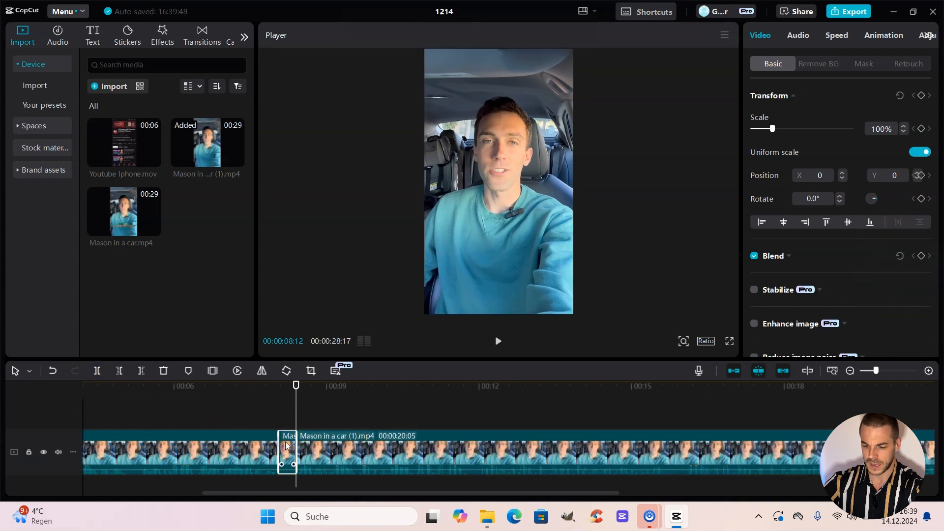
{"action": "key", "text": "Delete"}
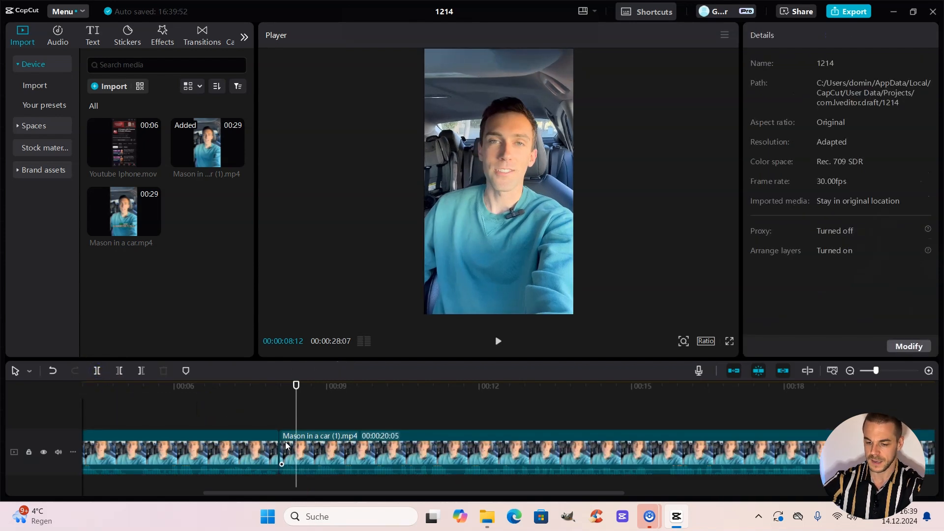
Split the first clip at 00:00:05:02 and 00:00:05:10 and delete the short segment in between.
{"action": "left_click", "coordinate": [125, 411]}
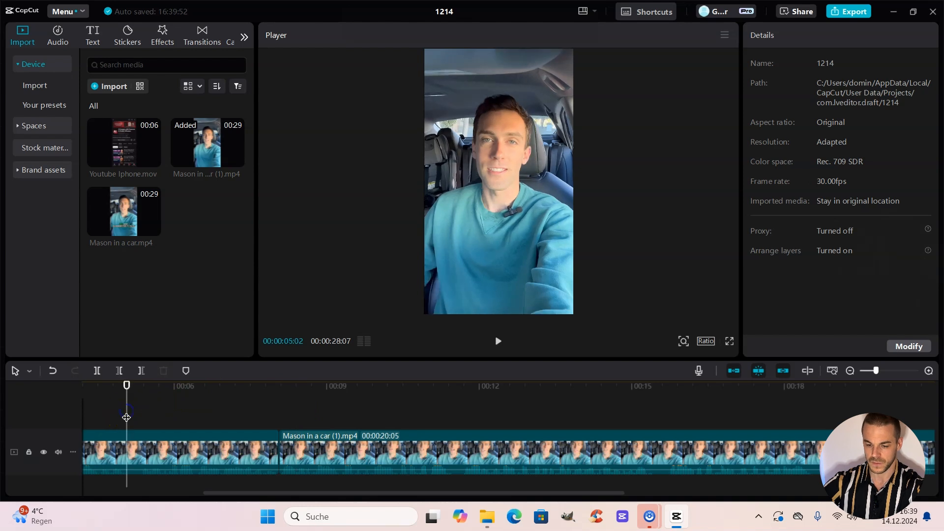
{"action": "left_click", "coordinate": [142, 444]}
{"action": "left_click", "coordinate": [97, 371]}
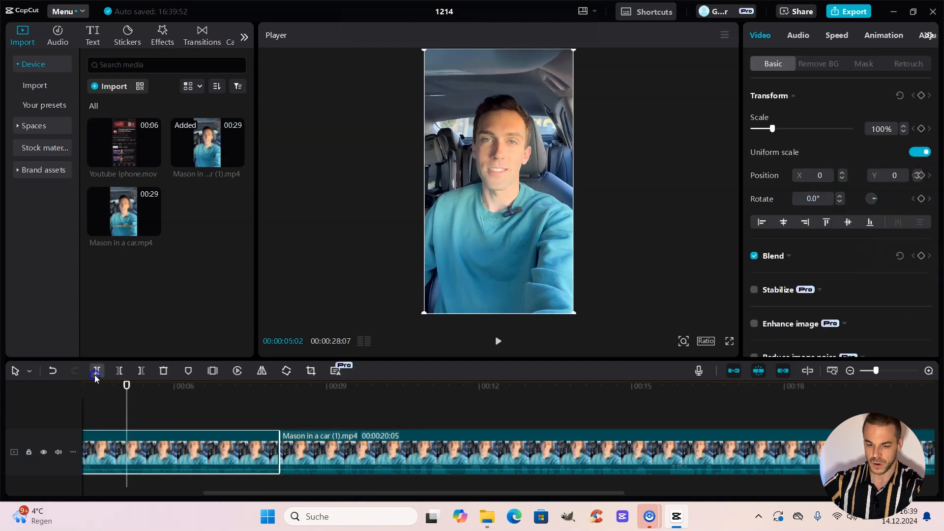
{"action": "left_click", "coordinate": [131, 414]}
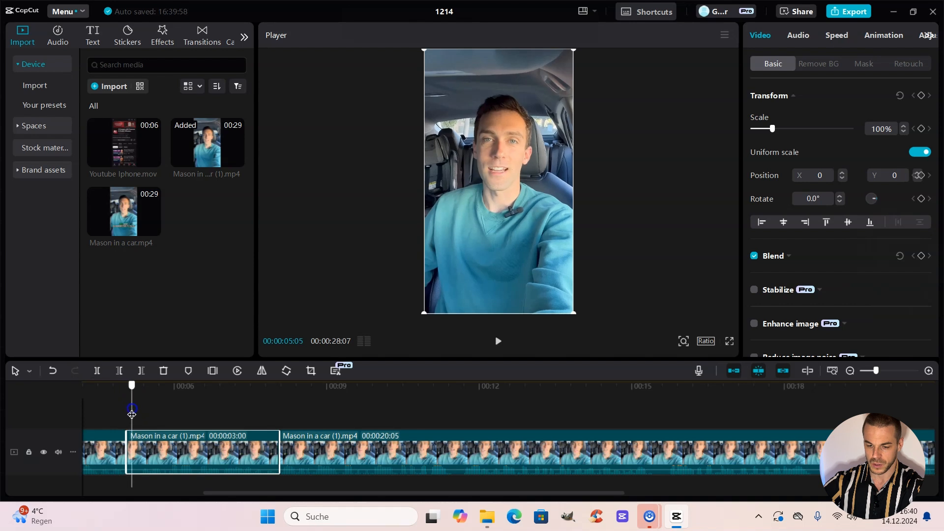
{"action": "left_click_drag", "start_coordinate": [132, 414], "coordinate": [140, 414]}
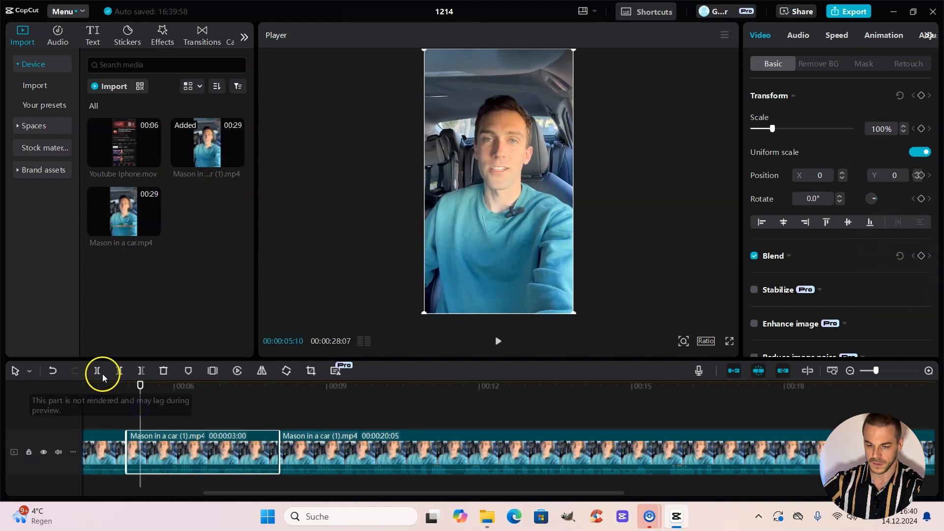
{"action": "left_click", "coordinate": [97, 370]}
{"action": "left_click", "coordinate": [133, 447]}
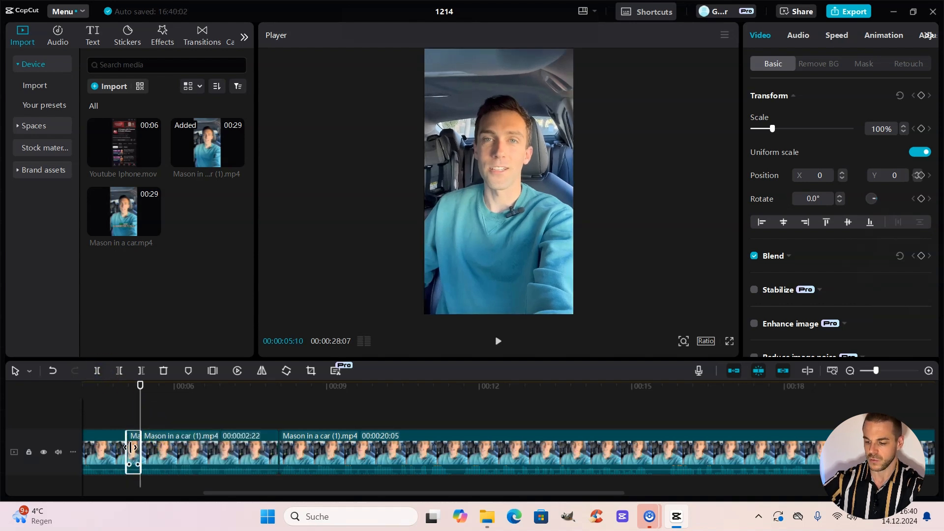
{"action": "key", "text": "Delete"}
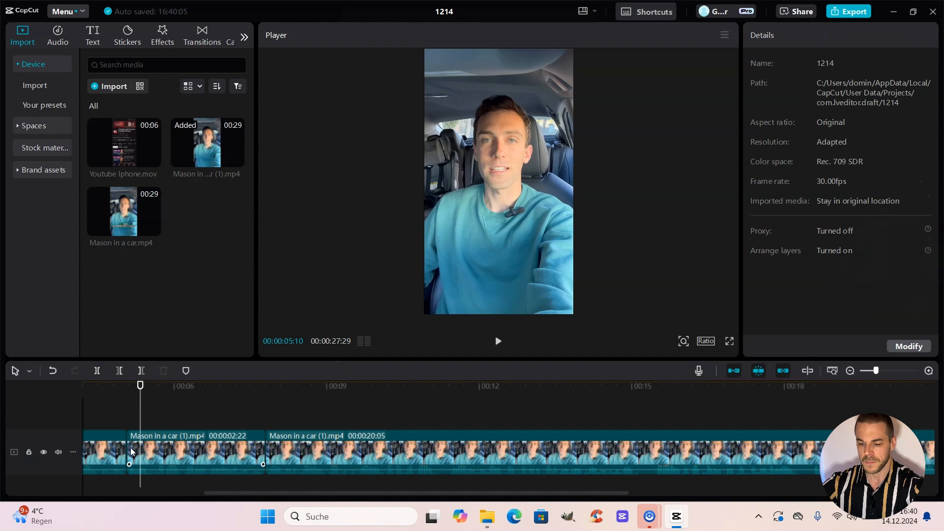
Split the last clip at 00:00:11:07 and 00:00:11:12 and delete the short segment in between.
{"action": "left_click", "coordinate": [439, 408]}
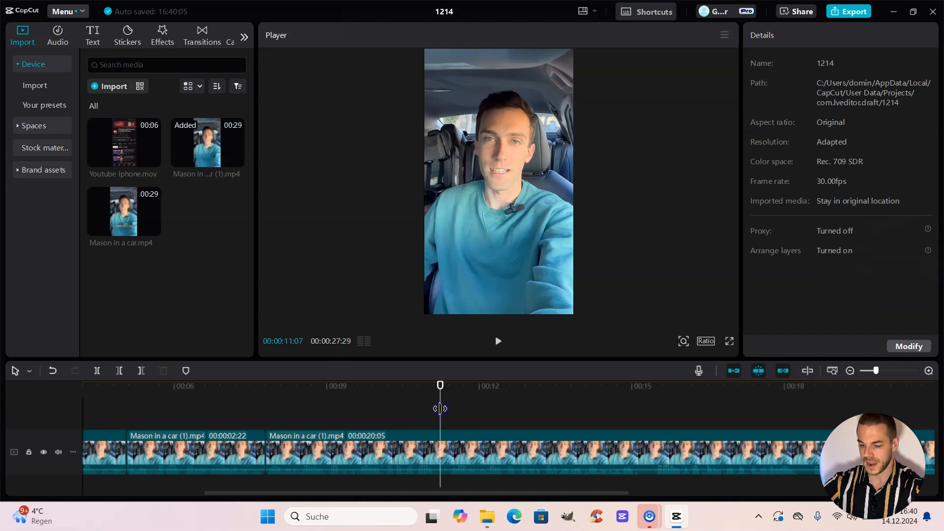
{"action": "left_click", "coordinate": [432, 449]}
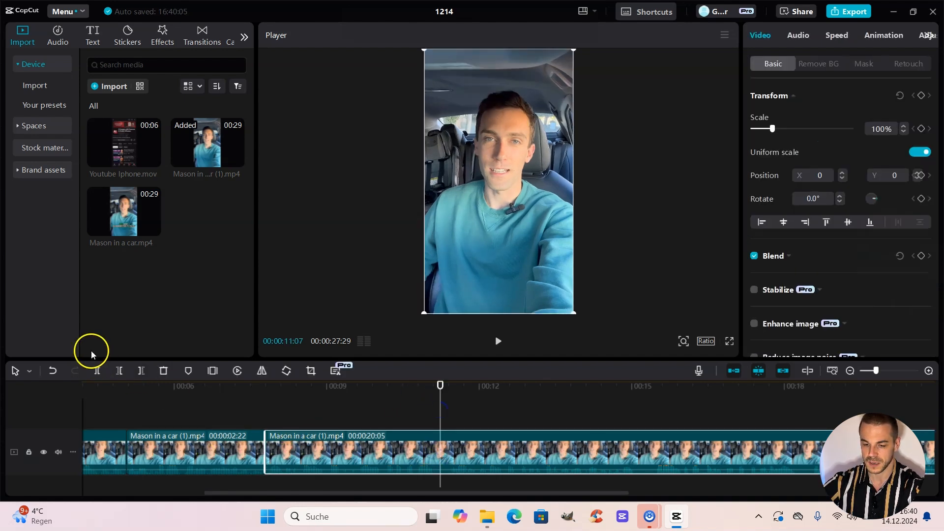
{"action": "left_click", "coordinate": [97, 370]}
{"action": "left_click", "coordinate": [450, 418]}
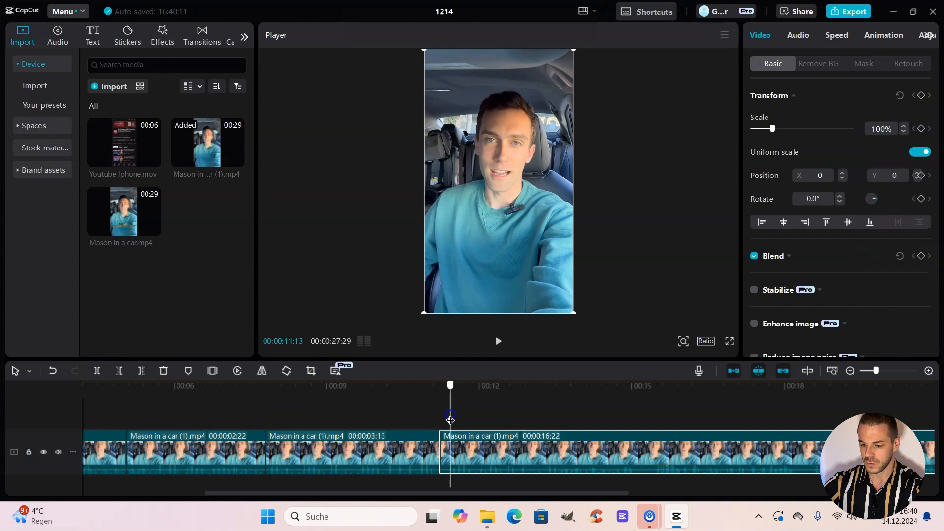
{"action": "left_click_drag", "start_coordinate": [450, 420], "coordinate": [448, 420]}
{"action": "left_click", "coordinate": [97, 371]}
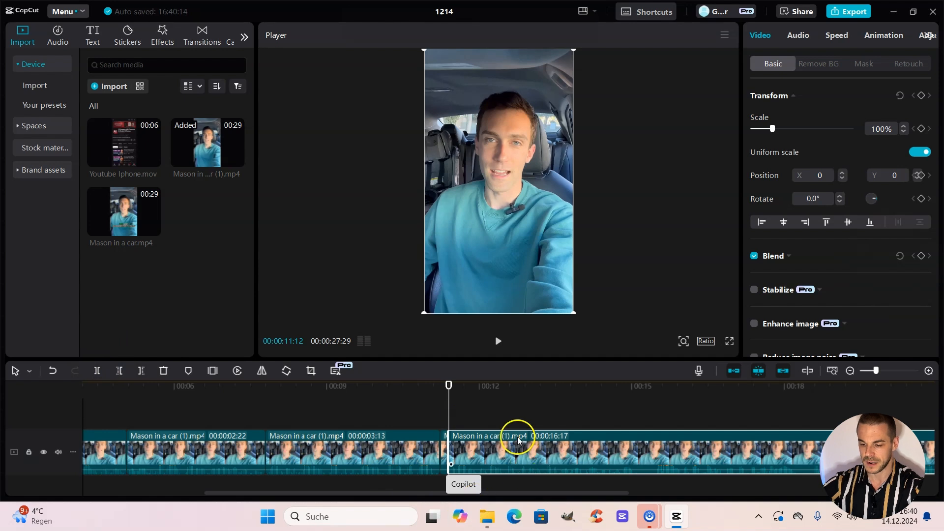
{"action": "left_click", "coordinate": [445, 443]}
{"action": "key", "text": "Delete"}
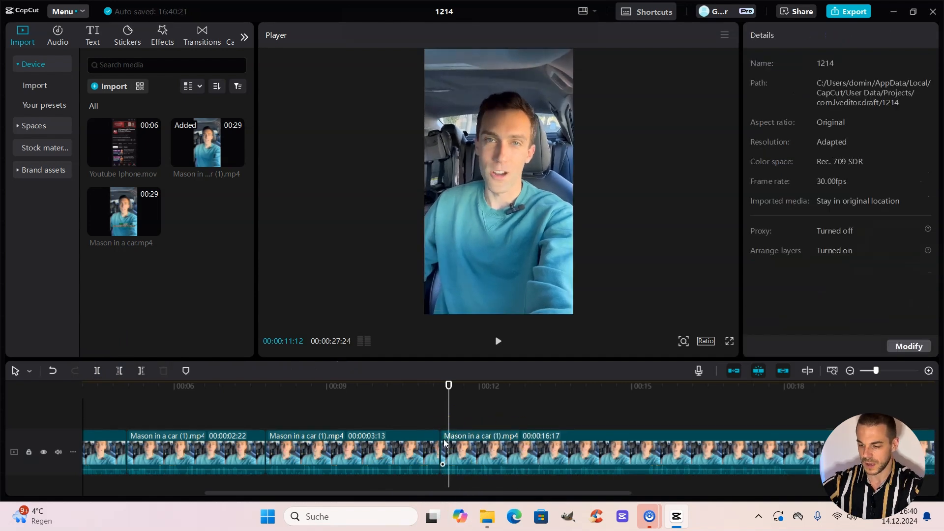
Split the last clip at 00:00:15:01 and 00:00:15:08 and delete the short segment in between.
{"action": "left_click", "coordinate": [627, 414]}
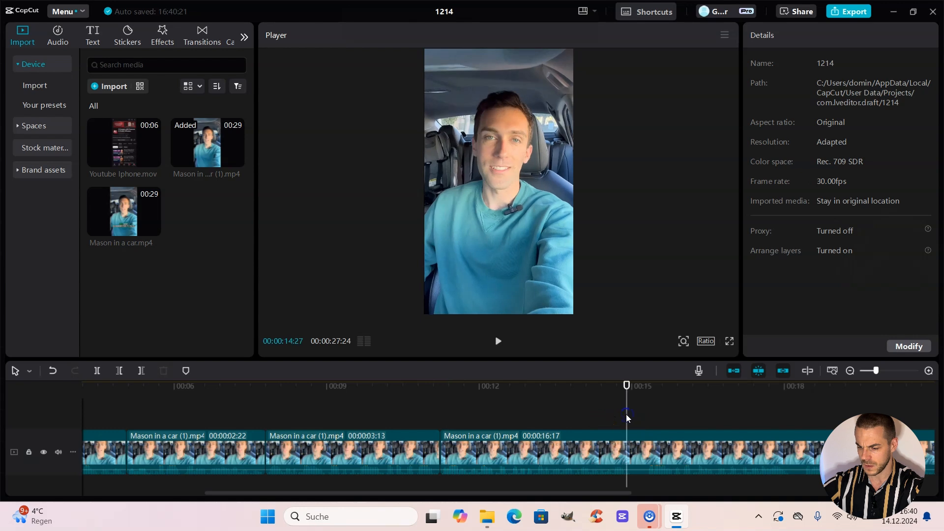
{"action": "left_click_drag", "start_coordinate": [626, 414], "coordinate": [632, 424]}
{"action": "left_click", "coordinate": [613, 450]}
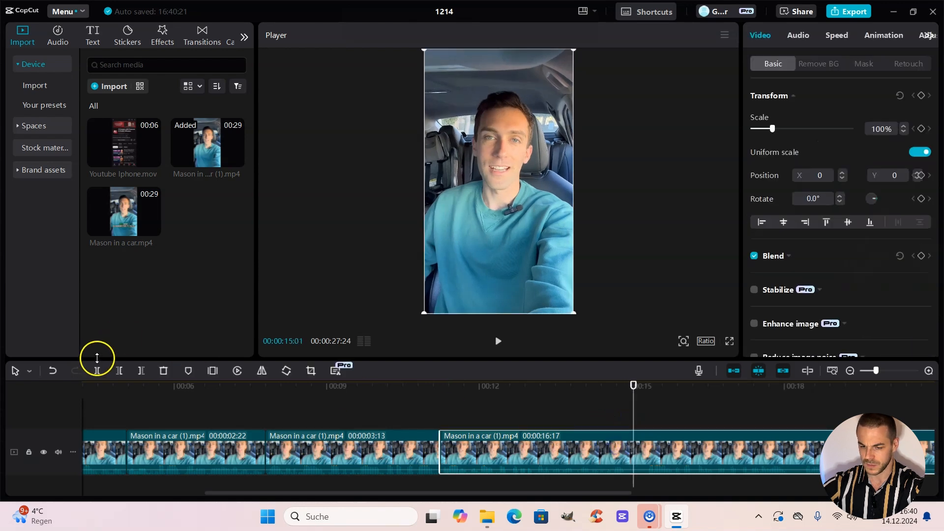
{"action": "left_click", "coordinate": [97, 371]}
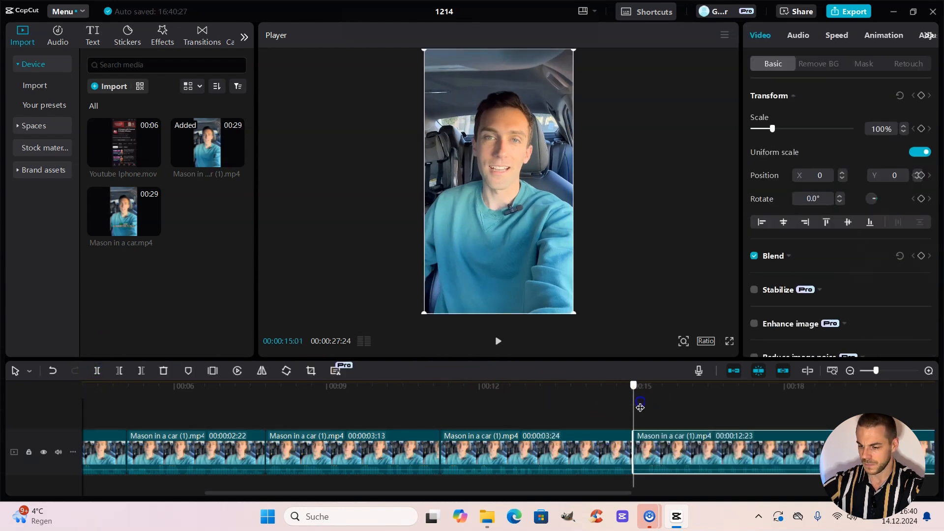
{"action": "left_click_drag", "start_coordinate": [633, 403], "coordinate": [646, 403]}
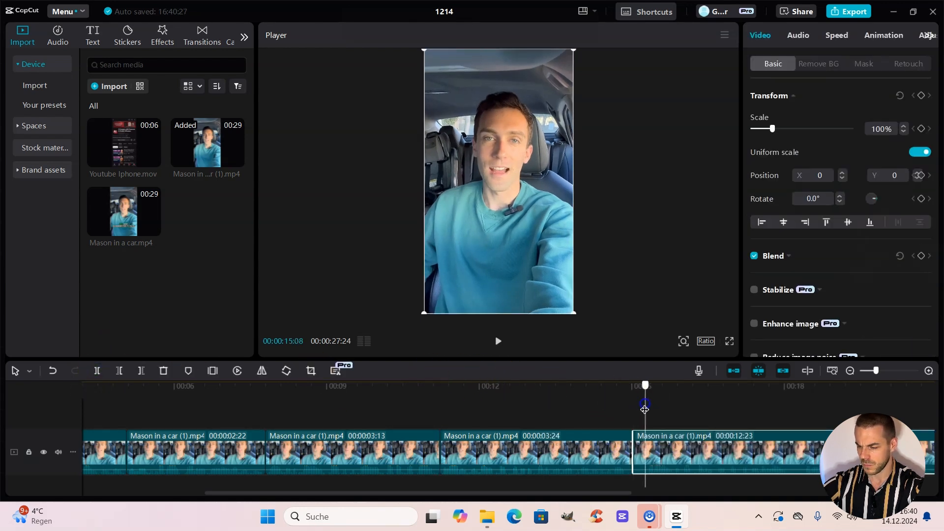
{"action": "left_click", "coordinate": [97, 370]}
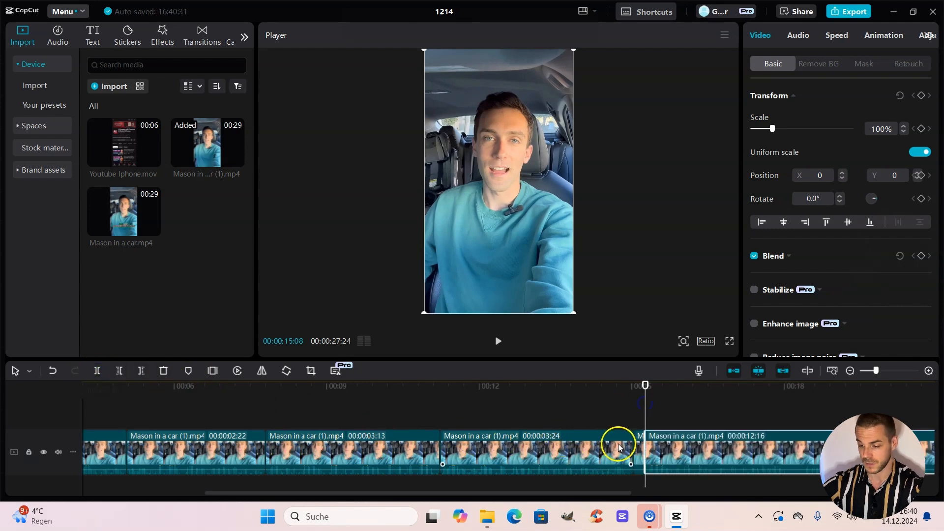
{"action": "left_click", "coordinate": [637, 445]}
{"action": "key", "text": "Delete"}
Split the last clip at 00:00:17:26 and again a few frames further on, and delete the short segment in between.
{"action": "scroll", "coordinate": [445, 399], "scroll_direction": "right", "scroll_amount": 5}
{"action": "left_click", "coordinate": [446, 400]}
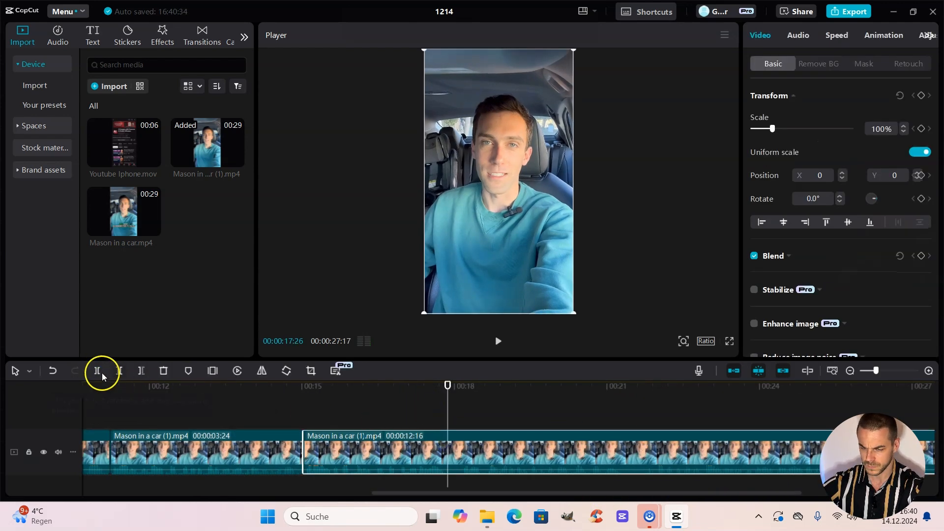
{"action": "left_click", "coordinate": [98, 370]}
{"action": "left_click_drag", "start_coordinate": [447, 402], "coordinate": [459, 402]}
{"action": "left_click", "coordinate": [97, 370]}
{"action": "left_click", "coordinate": [453, 446]}
{"action": "key", "text": "Delete"}
Split the last clip just after 00:00:21 and again at 00:00:21:14, and delete the short segment in between.
{"action": "left_click_drag", "start_coordinate": [587, 403], "coordinate": [629, 415]}
{"action": "left_click", "coordinate": [96, 371]}
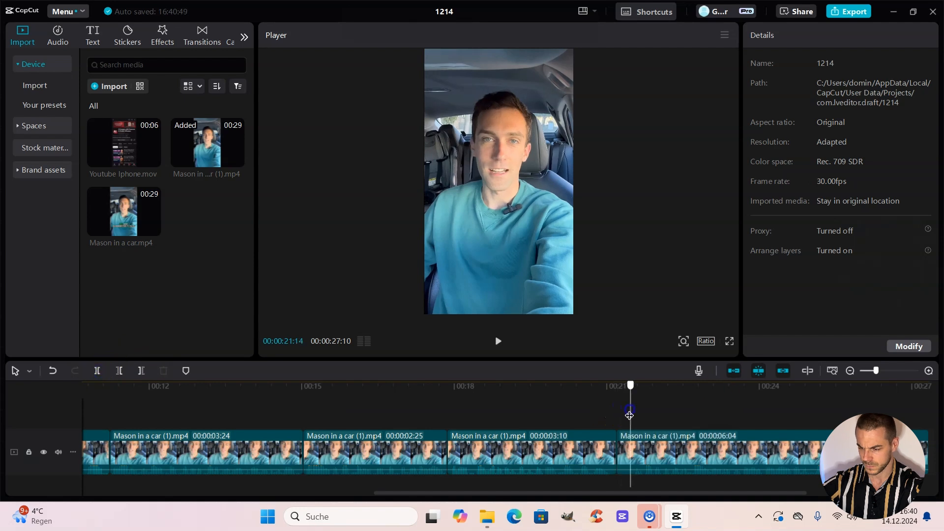
{"action": "left_click", "coordinate": [97, 370]}
{"action": "left_click", "coordinate": [623, 445]}
{"action": "key", "text": "Delete"}
Scale the second clip segment on the timeline up to about 117% for a closer framing.
{"action": "left_click", "coordinate": [867, 371]}
{"action": "left_click", "coordinate": [112, 403]}
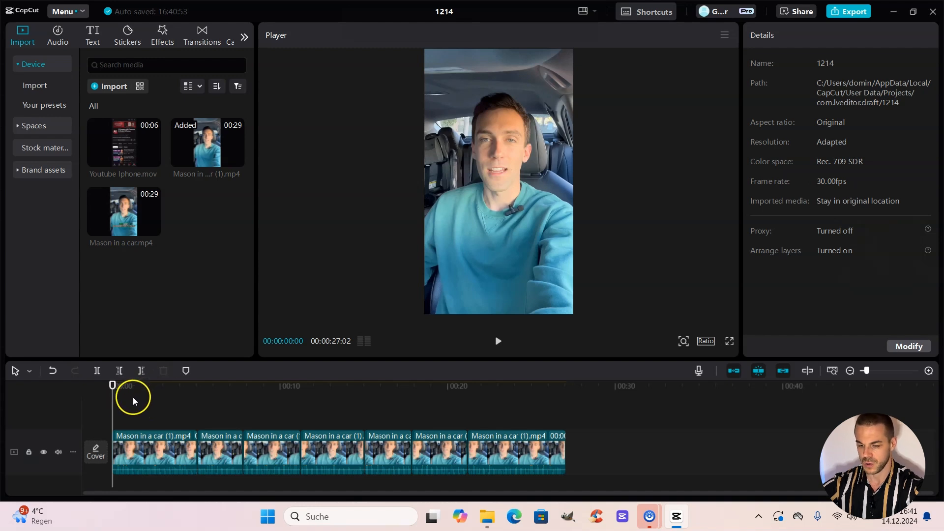
{"action": "left_click_drag", "start_coordinate": [117, 405], "coordinate": [212, 417]}
{"action": "left_click", "coordinate": [424, 275]}
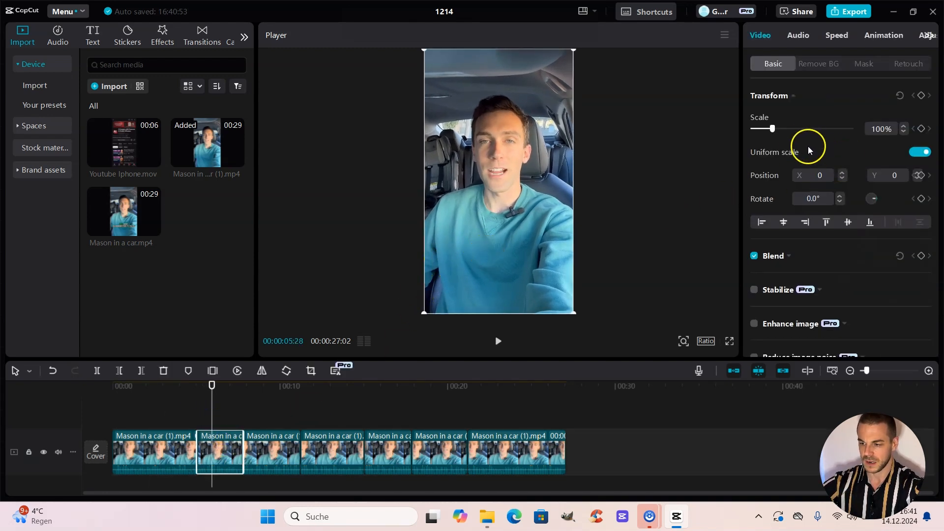
{"action": "left_click_drag", "start_coordinate": [773, 129], "coordinate": [778, 129]}
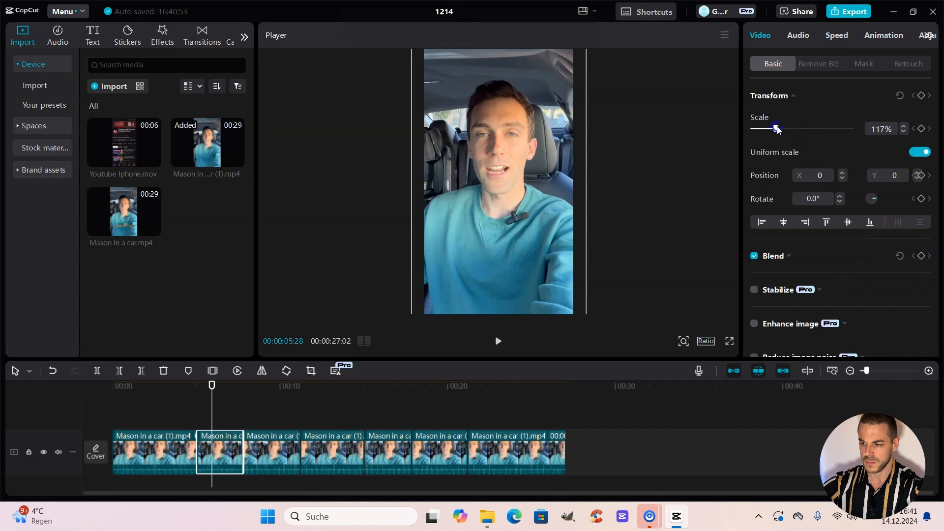
Scale the fifth clip segment, around 00:00:15:26, up to 132%.
{"action": "left_click", "coordinate": [379, 421]}
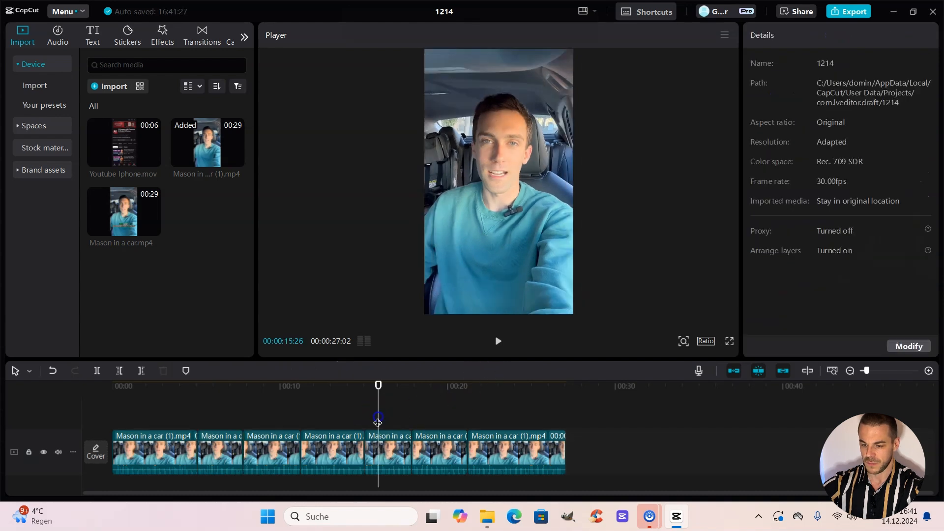
{"action": "left_click", "coordinate": [400, 441]}
{"action": "left_click_drag", "start_coordinate": [773, 128], "coordinate": [779, 129]}
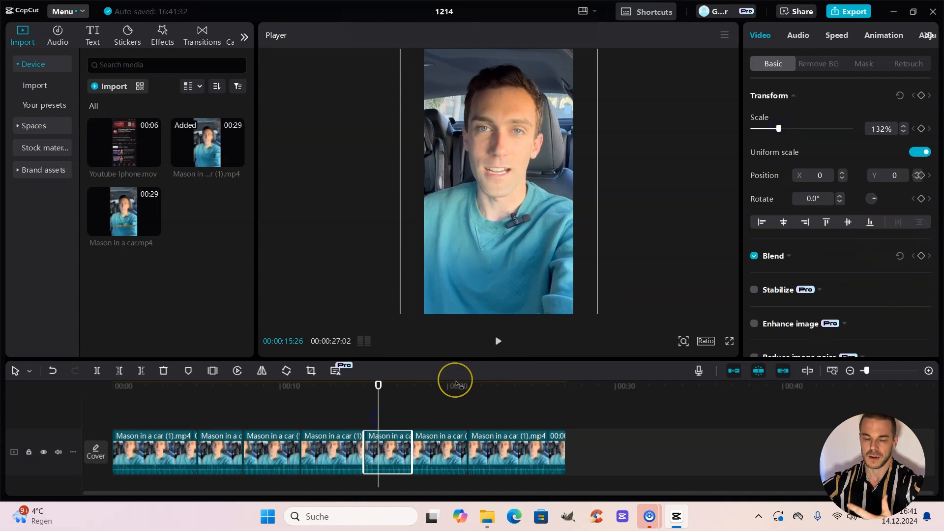
Scale the last avatar clip segment, around 00:00:23:16, up to 115% for a closer framing.
{"action": "left_click", "coordinate": [508, 411]}
{"action": "left_click", "coordinate": [511, 433]}
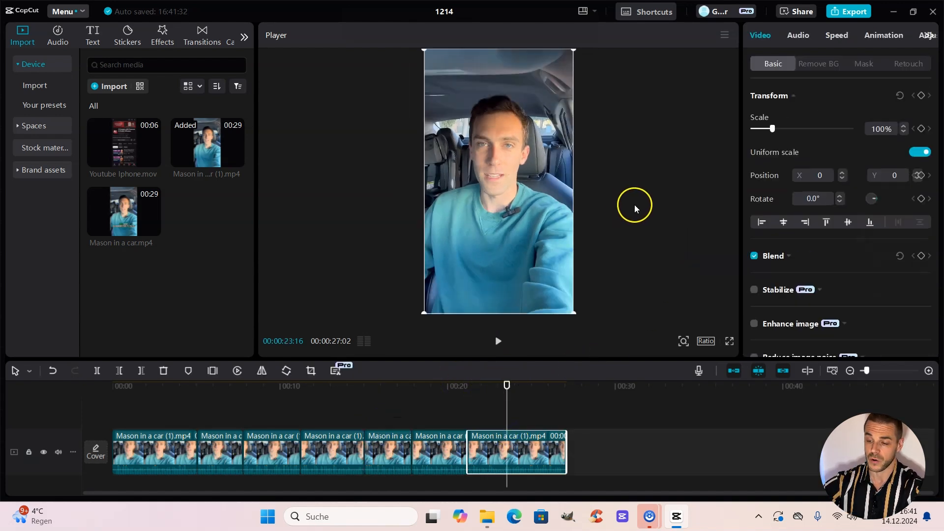
{"action": "left_click_drag", "start_coordinate": [775, 129], "coordinate": [779, 129]}
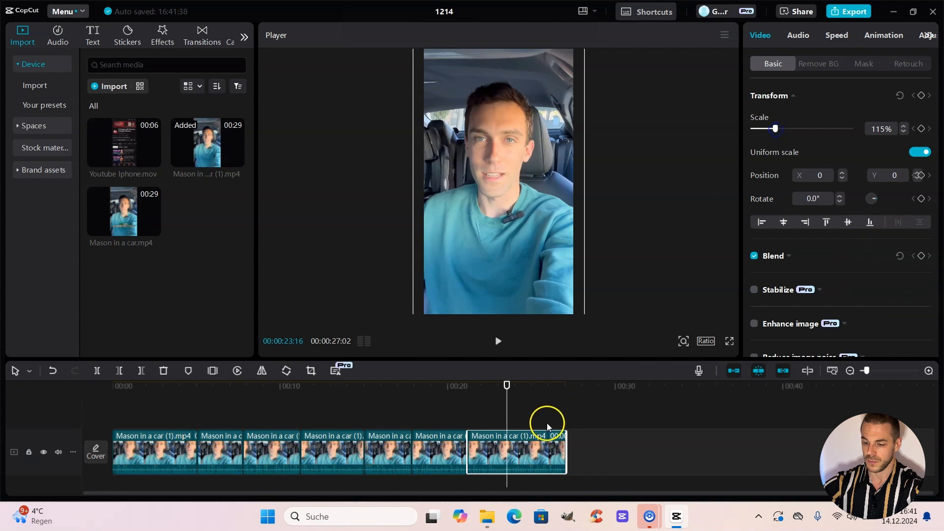
Place Youtube Iphone.mov on a track above the avatar clips, starting at 00:00:07:24 where the third segment begins.
{"action": "left_click_drag", "start_coordinate": [507, 410], "coordinate": [84, 443]}
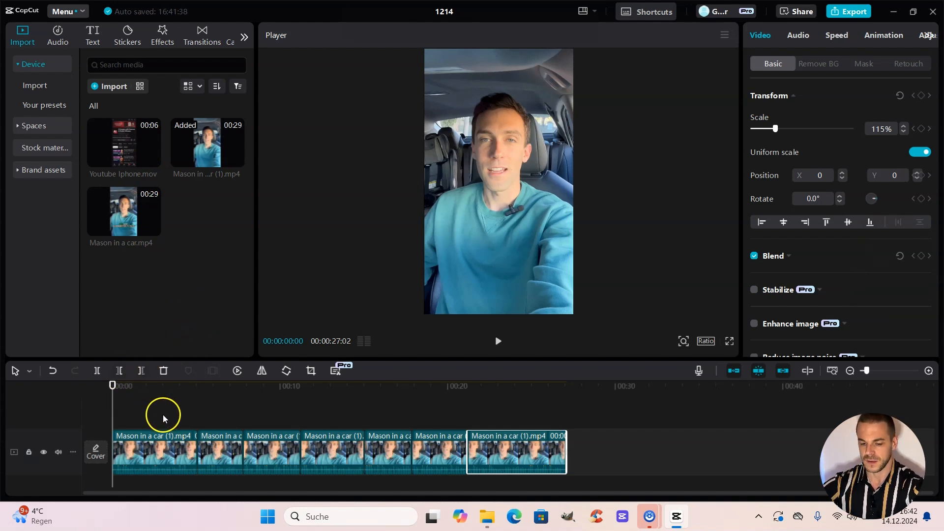
{"action": "left_click", "coordinate": [113, 411]}
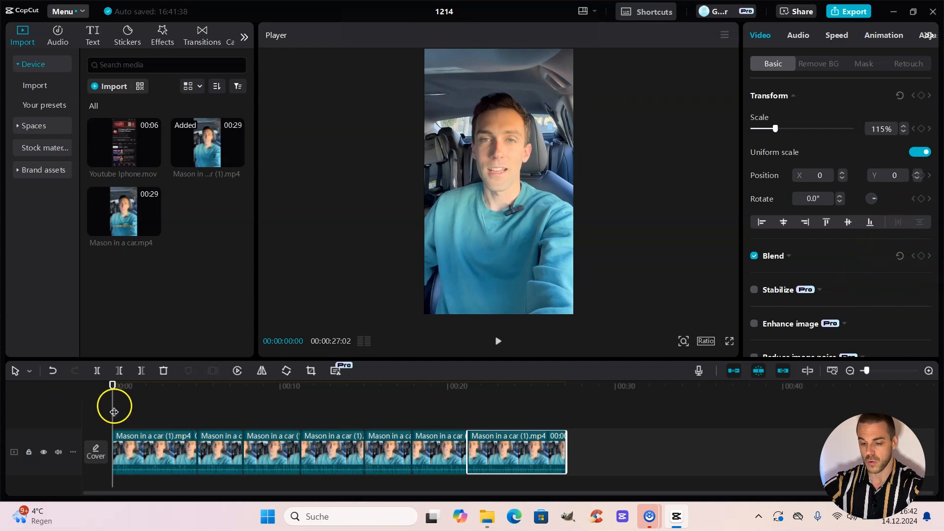
{"action": "left_click_drag", "start_coordinate": [113, 412], "coordinate": [244, 417]}
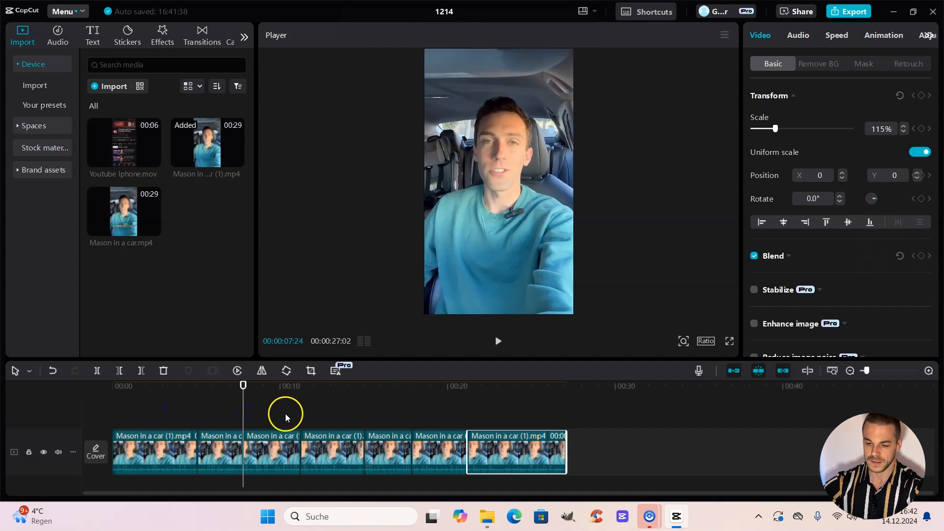
{"action": "key", "text": "space"}
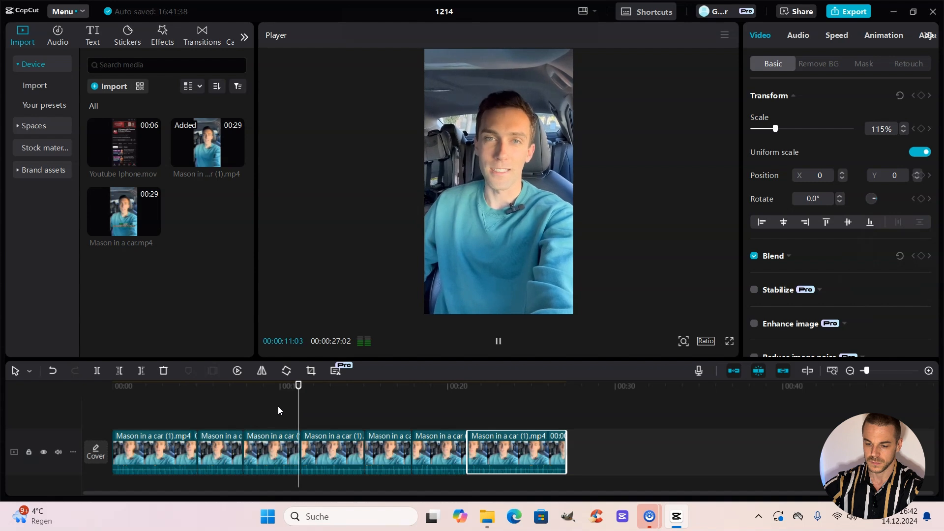
{"action": "left_click", "coordinate": [305, 411]}
{"action": "left_click", "coordinate": [243, 410]}
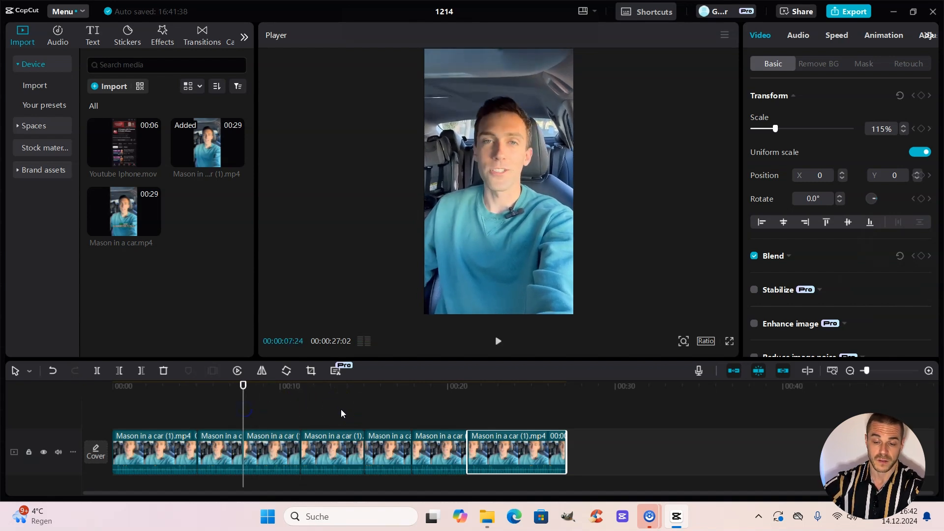
{"action": "left_click", "coordinate": [152, 159]}
{"action": "left_click_drag", "start_coordinate": [278, 449], "coordinate": [281, 407]}
{"action": "left_click", "coordinate": [279, 449]}
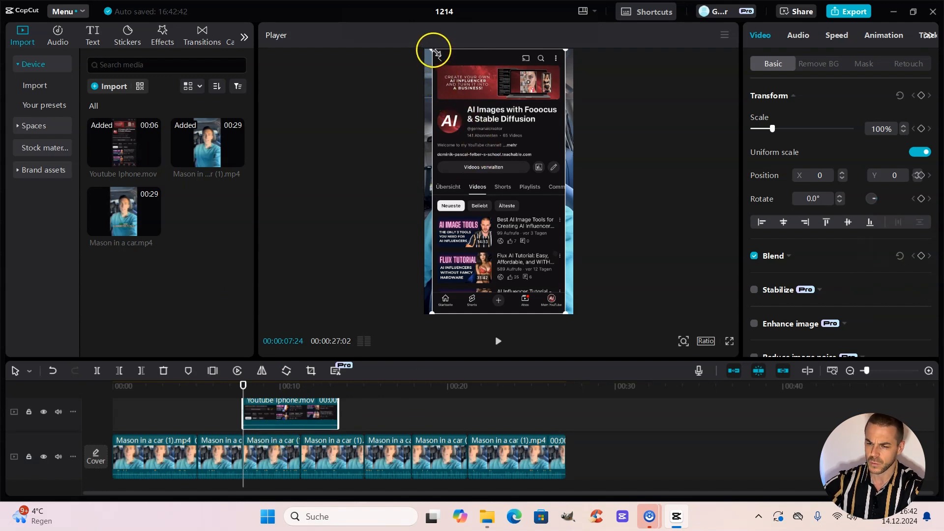
Scale the phone footage overlay down to 50% and move it to the frame's lower right corner, at X 533, Y -1142.
{"action": "left_click_drag", "start_coordinate": [435, 51], "coordinate": [485, 108]}
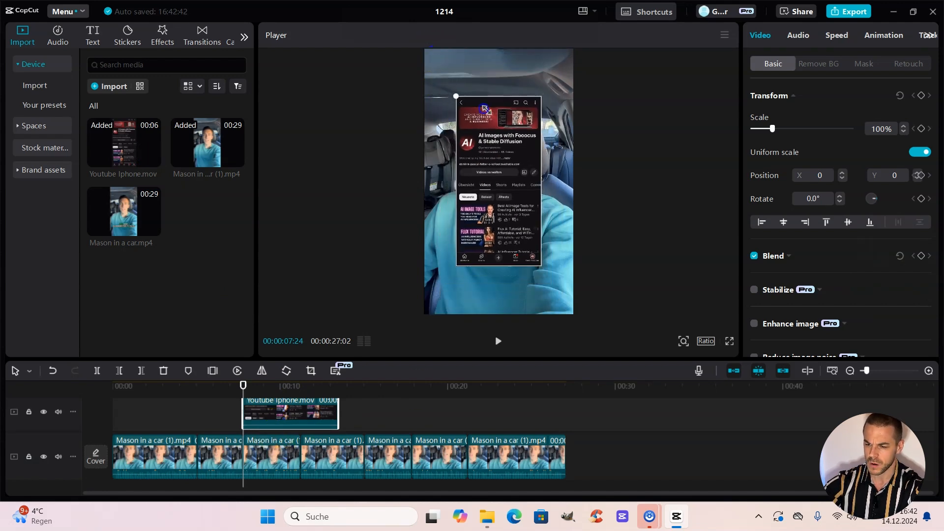
{"action": "left_click_drag", "start_coordinate": [506, 168], "coordinate": [522, 208]}
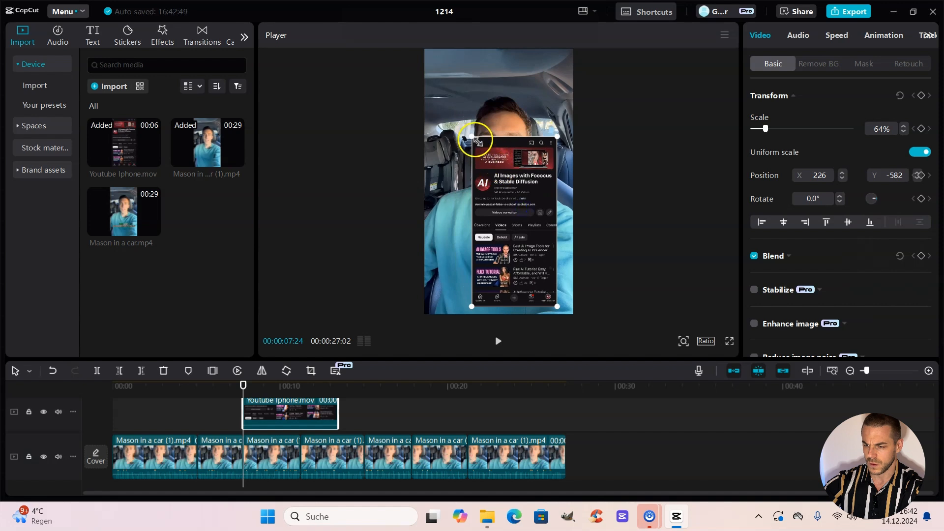
{"action": "left_click_drag", "start_coordinate": [475, 140], "coordinate": [484, 166]}
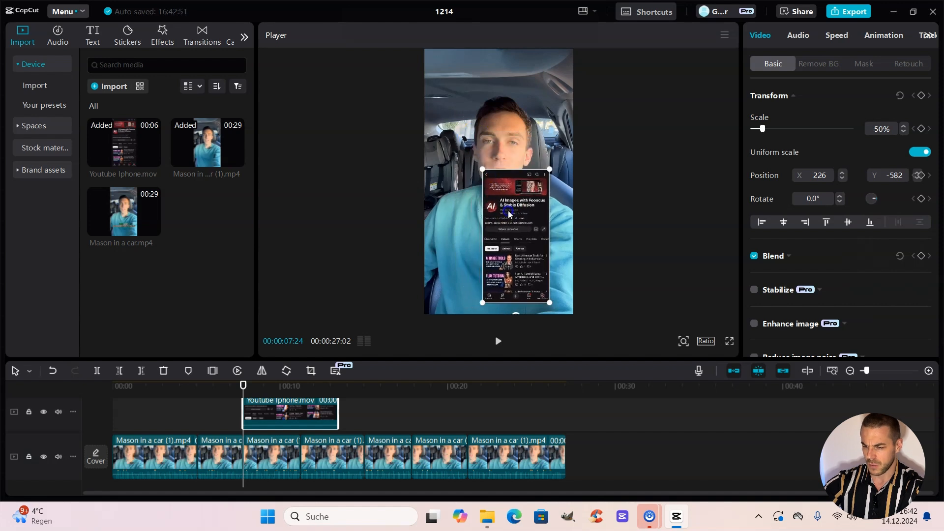
{"action": "left_click_drag", "start_coordinate": [509, 213], "coordinate": [527, 233]}
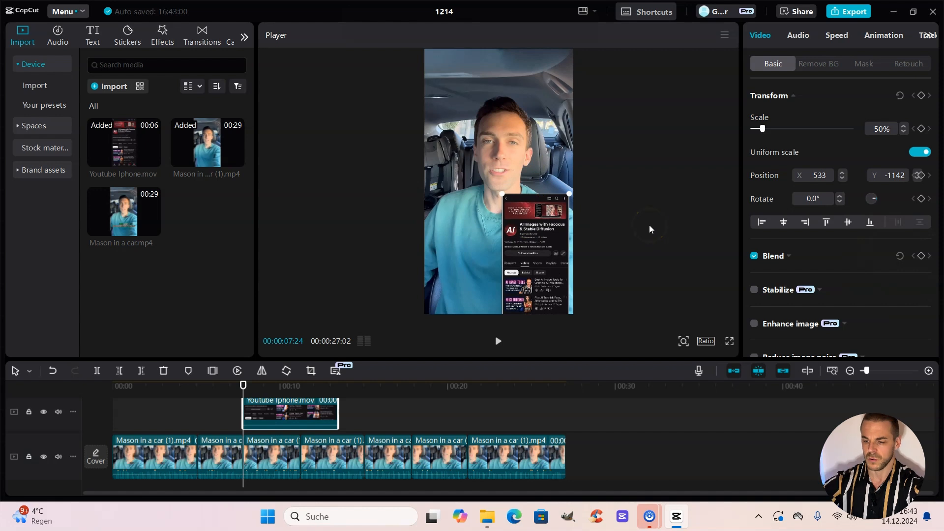
{"action": "left_click", "coordinate": [639, 145]}
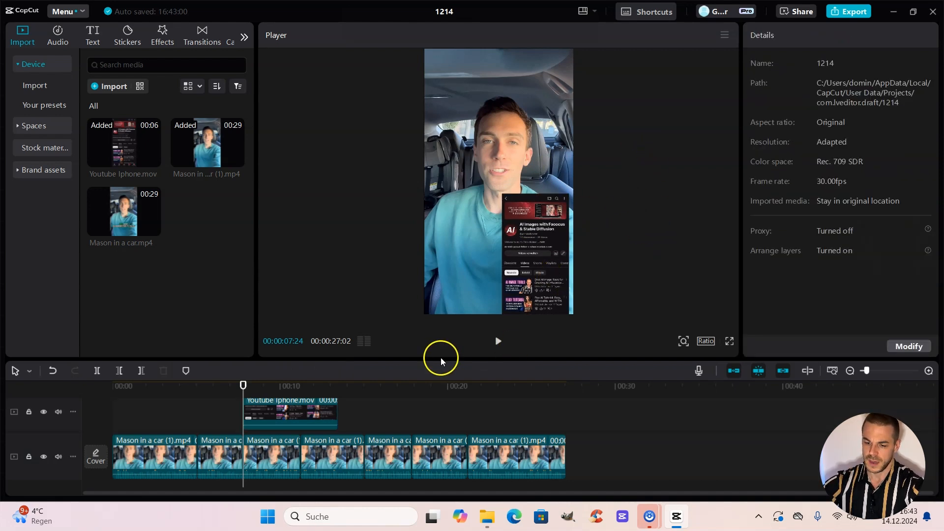
{"action": "left_click_drag", "start_coordinate": [244, 386], "coordinate": [269, 432]}
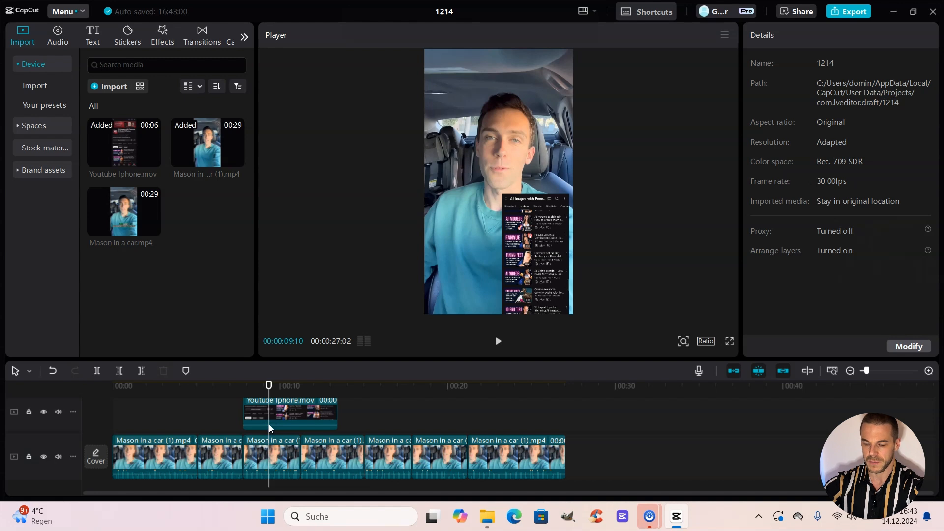
{"action": "left_click", "coordinate": [279, 419]}
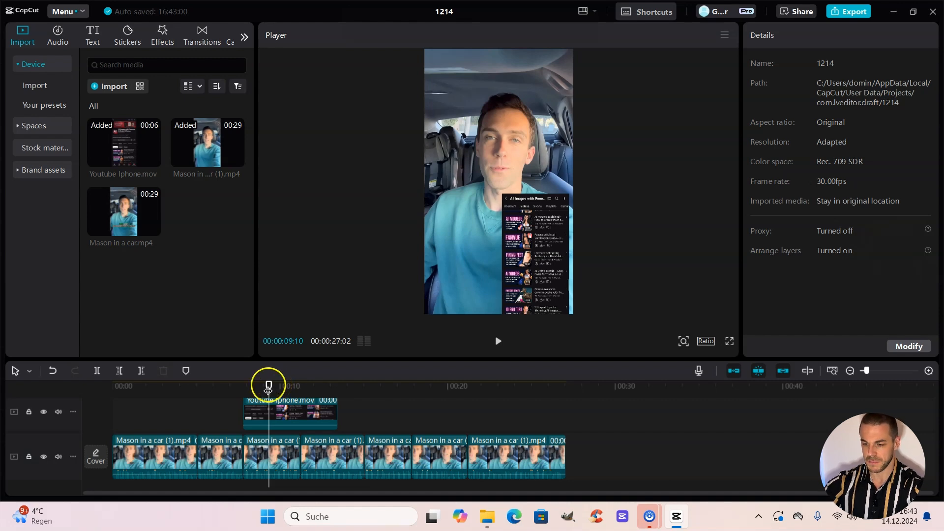
{"action": "left_click_drag", "start_coordinate": [268, 388], "coordinate": [168, 394]}
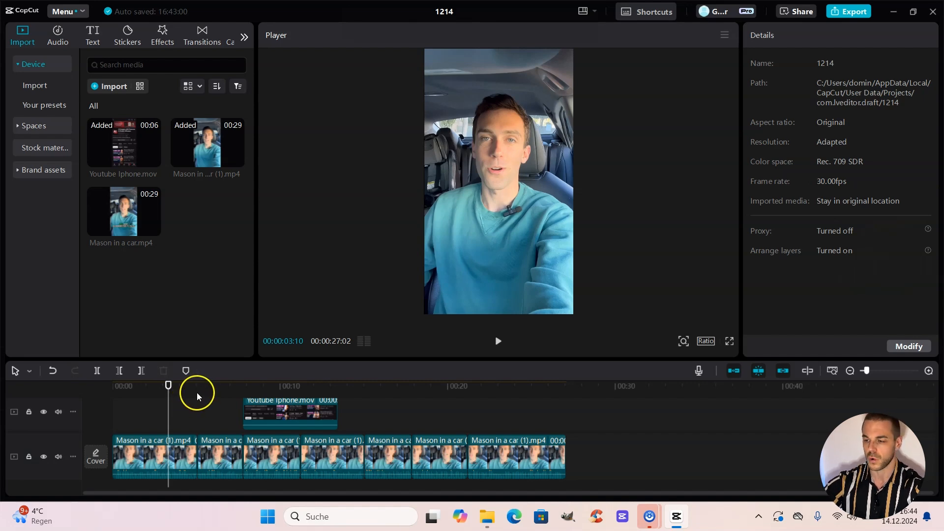
Export the video as a 1080P mp4 named UGC Video Youtube and dismiss the offer to share it.
{"action": "left_click", "coordinate": [849, 12]}
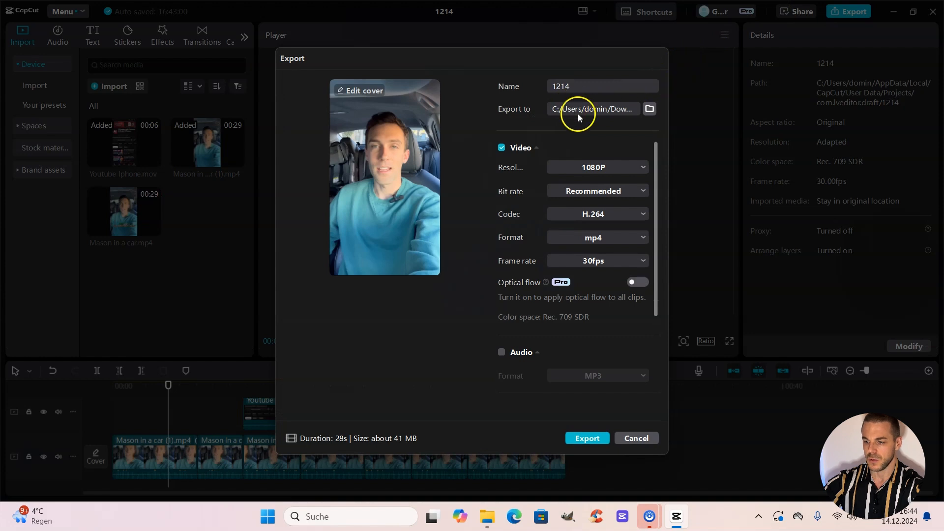
{"action": "left_click_drag", "start_coordinate": [575, 86], "coordinate": [549, 86]}
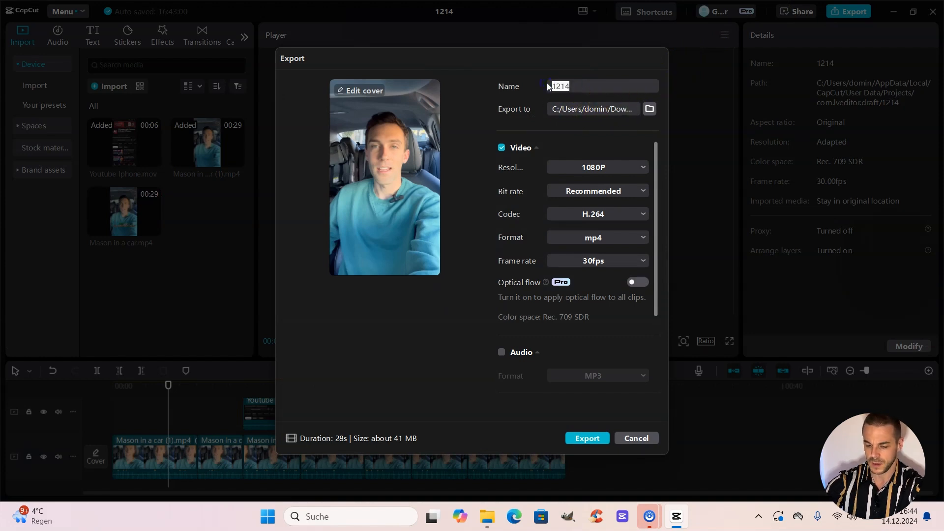
{"action": "type", "text": "UGC "}
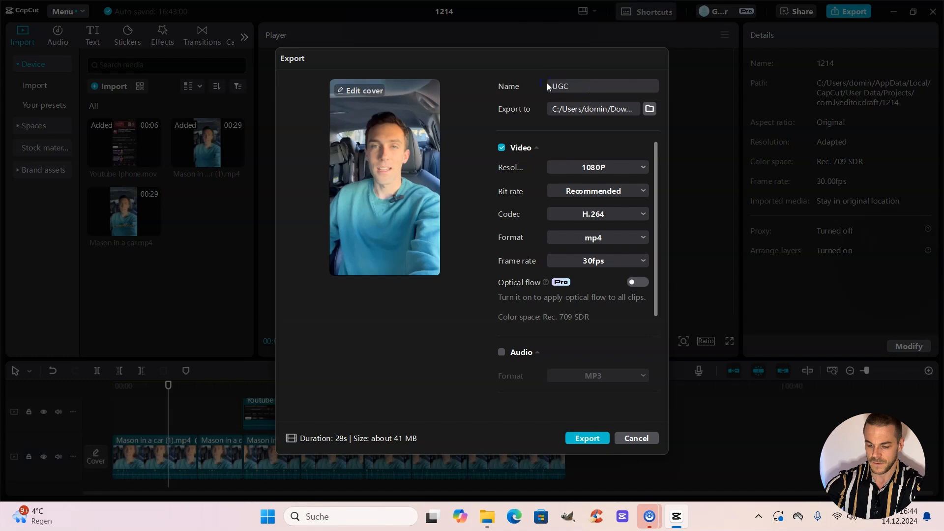
{"action": "type", "text": "Video "}
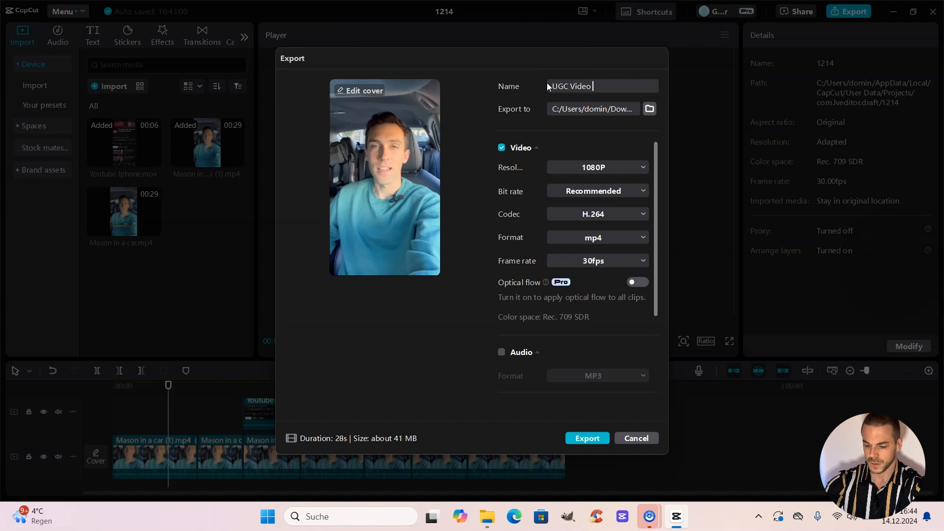
{"action": "type", "text": "Youtube"}
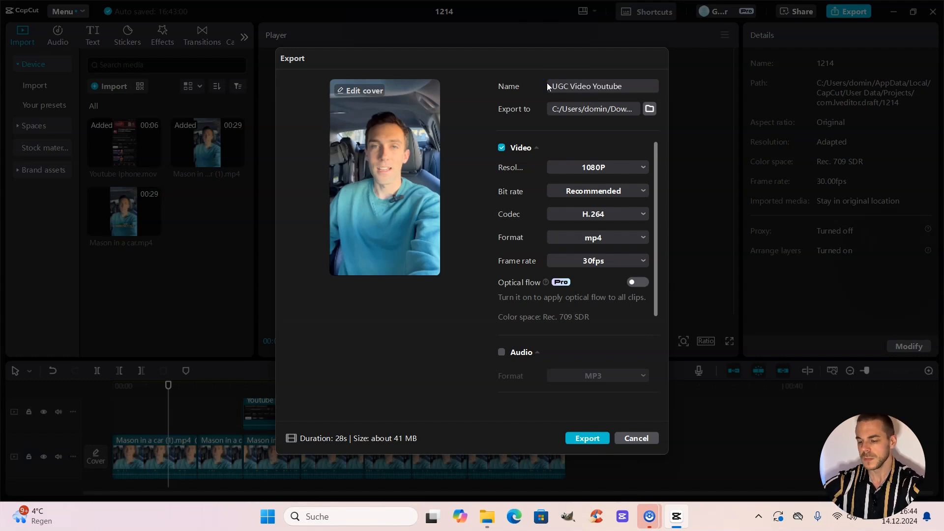
{"action": "left_click", "coordinate": [590, 439]}
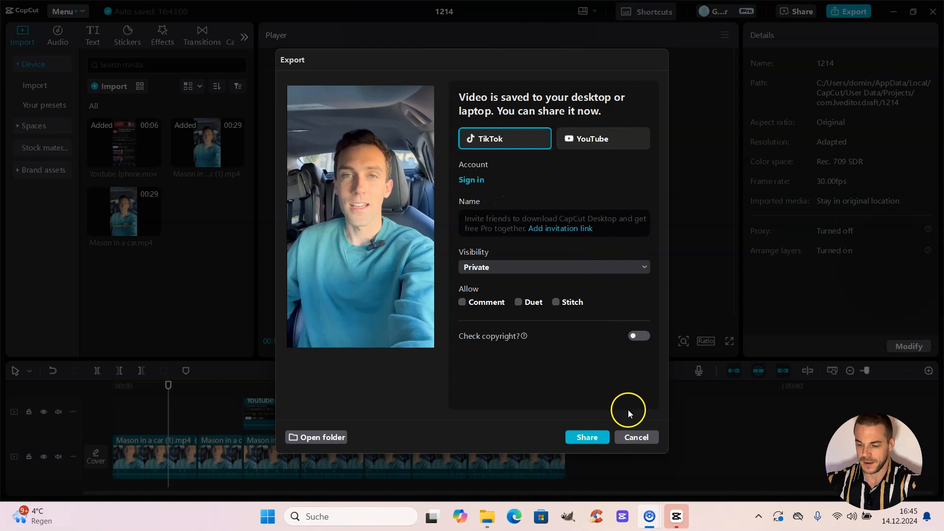
{"action": "left_click", "coordinate": [636, 437]}
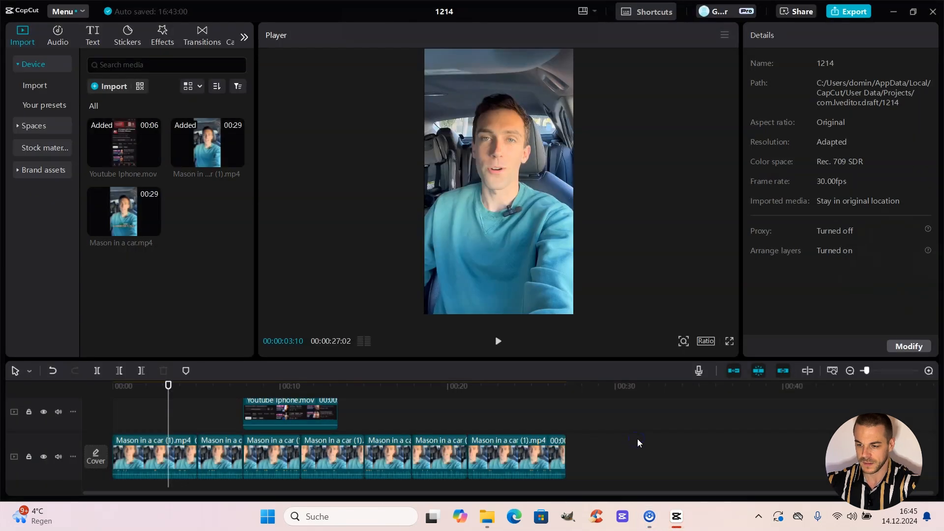
Close the project and load the exported UGC Video Youtube file into the Long video to shorts tool.
{"action": "left_click", "coordinate": [934, 8]}
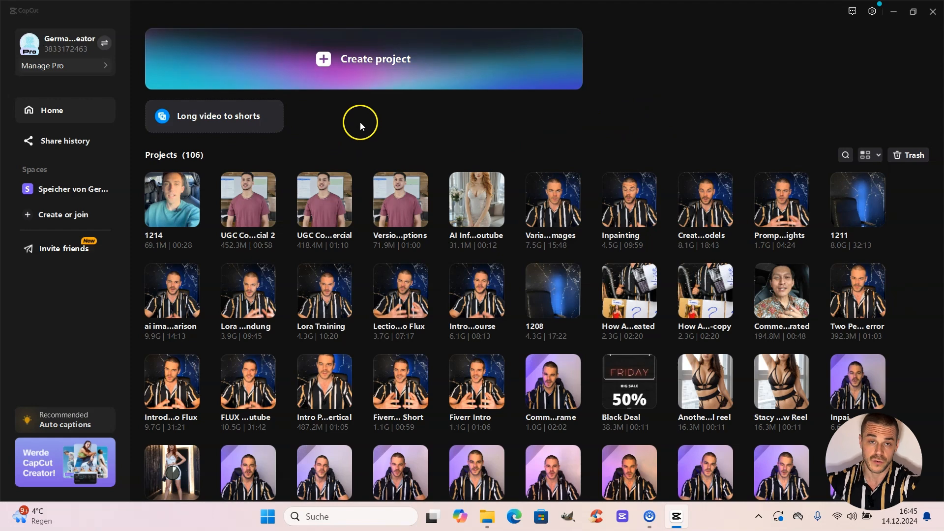
{"action": "left_click", "coordinate": [246, 126]}
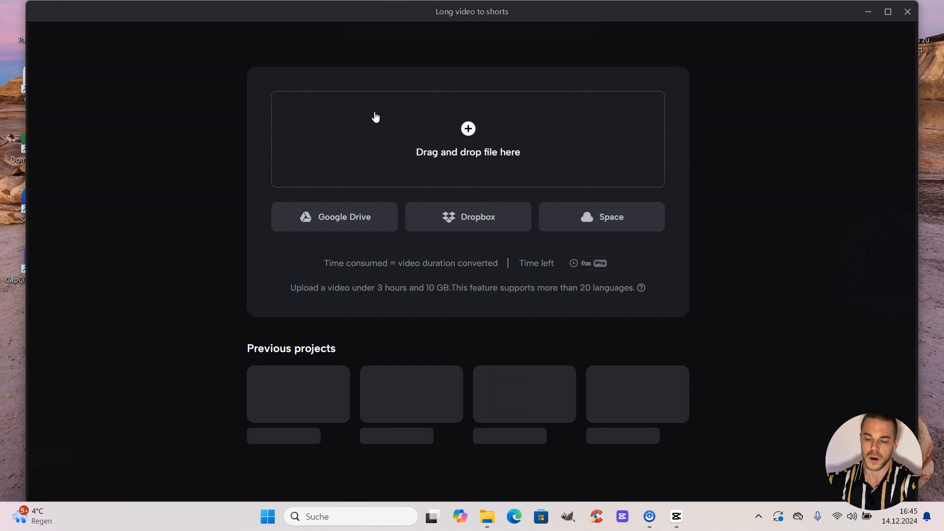
{"action": "left_click", "coordinate": [528, 155]}
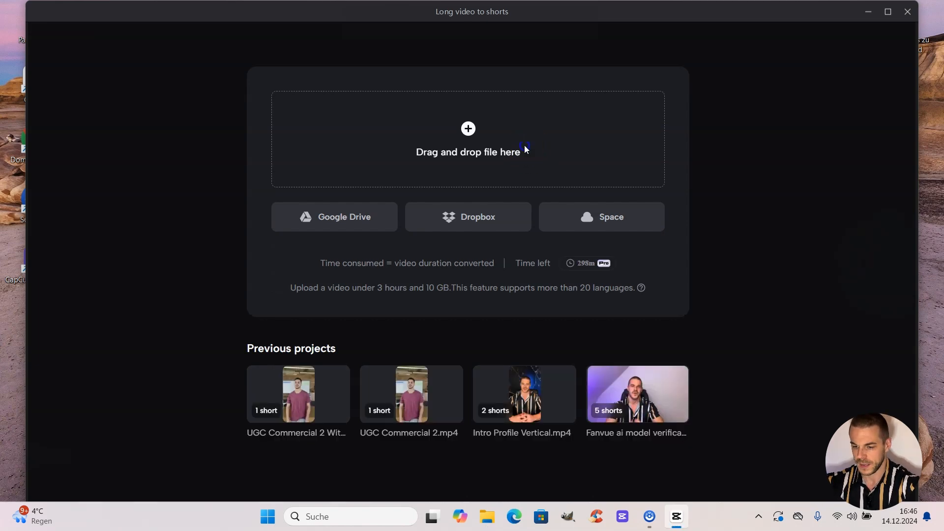
{"action": "left_click", "coordinate": [524, 146]}
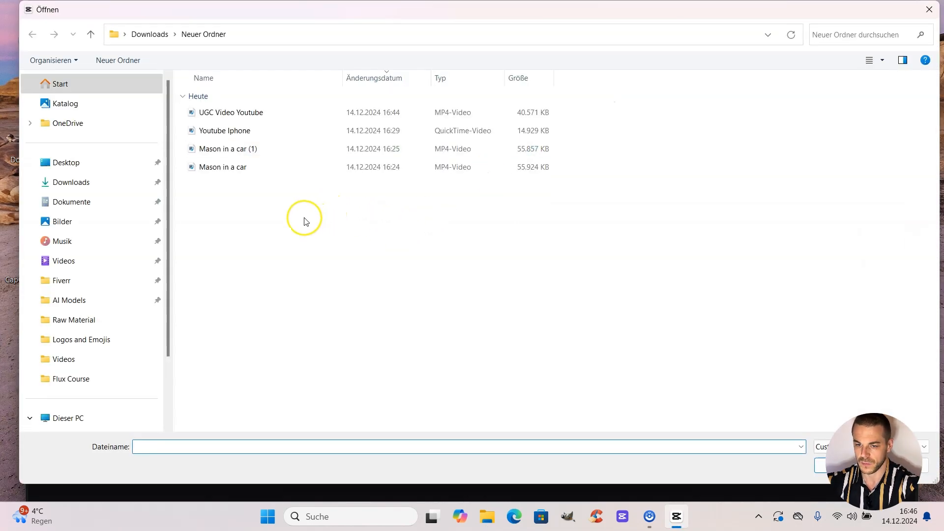
{"action": "left_click", "coordinate": [258, 112]}
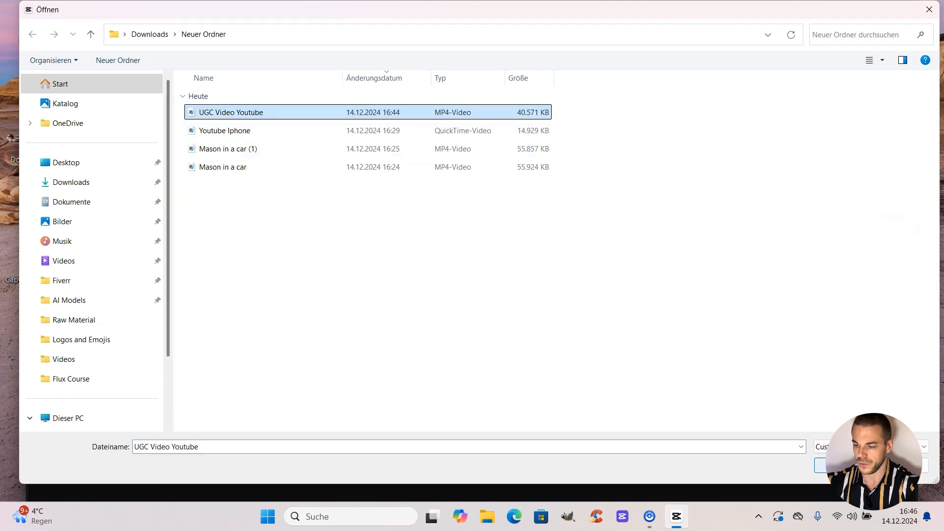
{"action": "left_click", "coordinate": [843, 465]}
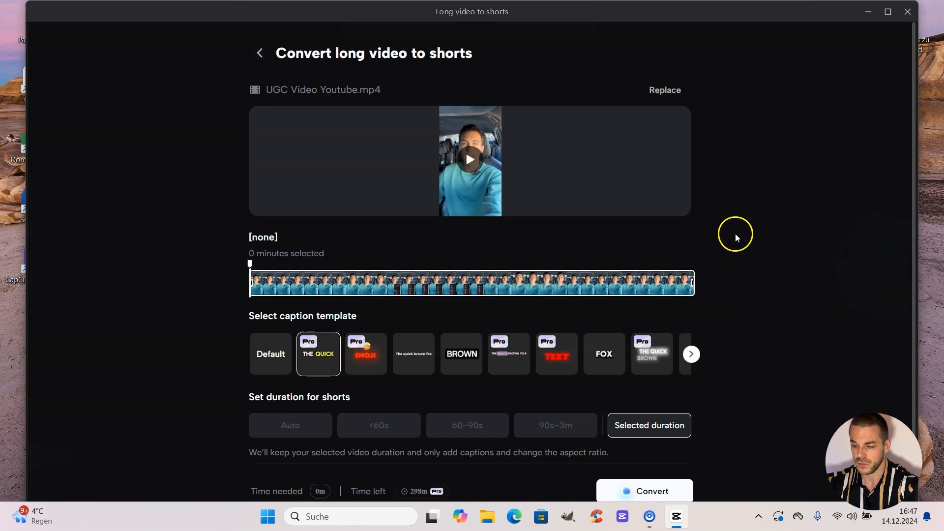
Convert the video to a captioned short using THE QUICK caption template and the Selected duration option.
{"action": "scroll", "coordinate": [747, 261], "scroll_direction": "down", "scroll_amount": 1}
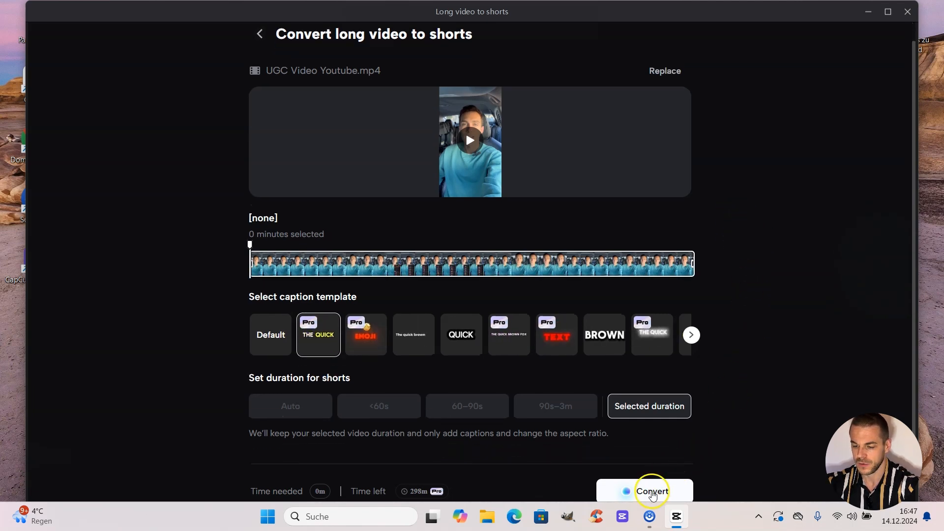
{"action": "left_click", "coordinate": [652, 492]}
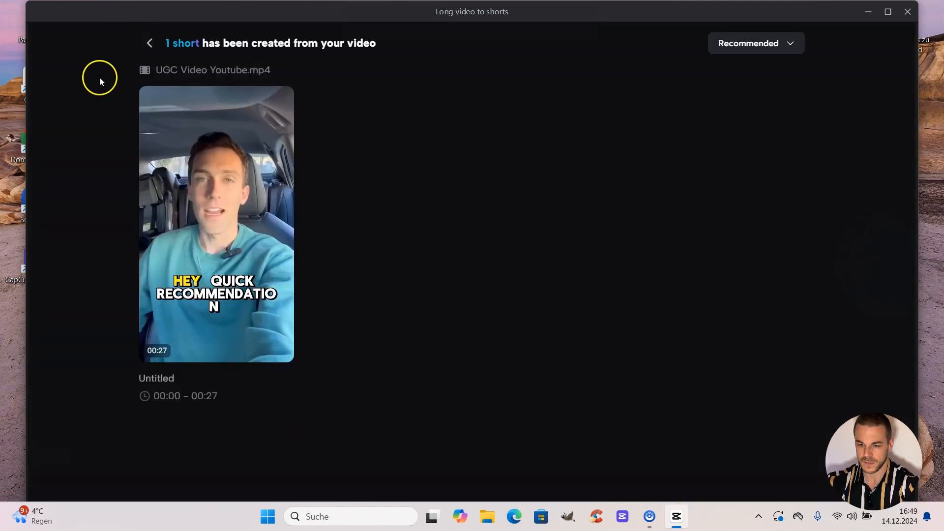
{"action": "mouse_move", "coordinate": [152, 355]}
{"action": "left_mouse_down"}
{"action": "mouse_move", "coordinate": [227, 358]}
{"action": "mouse_move", "coordinate": [148, 363]}
{"action": "left_mouse_up"}
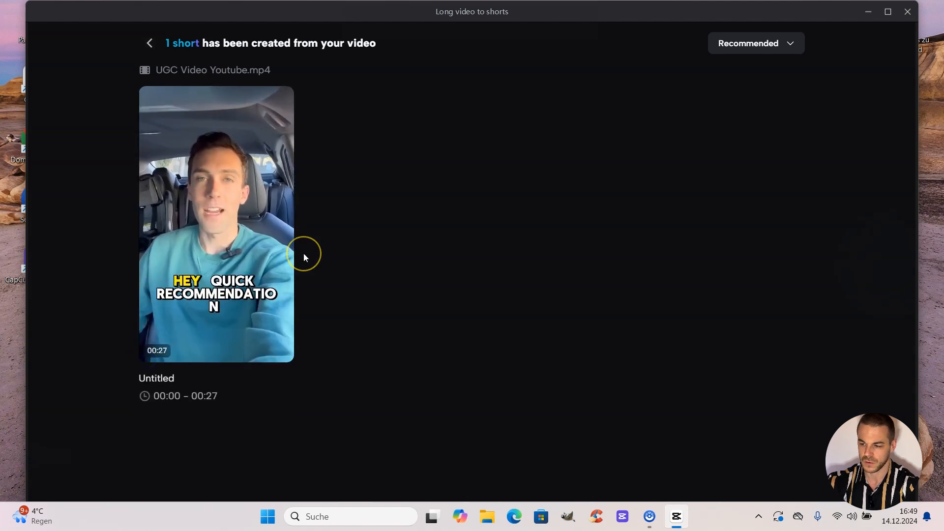